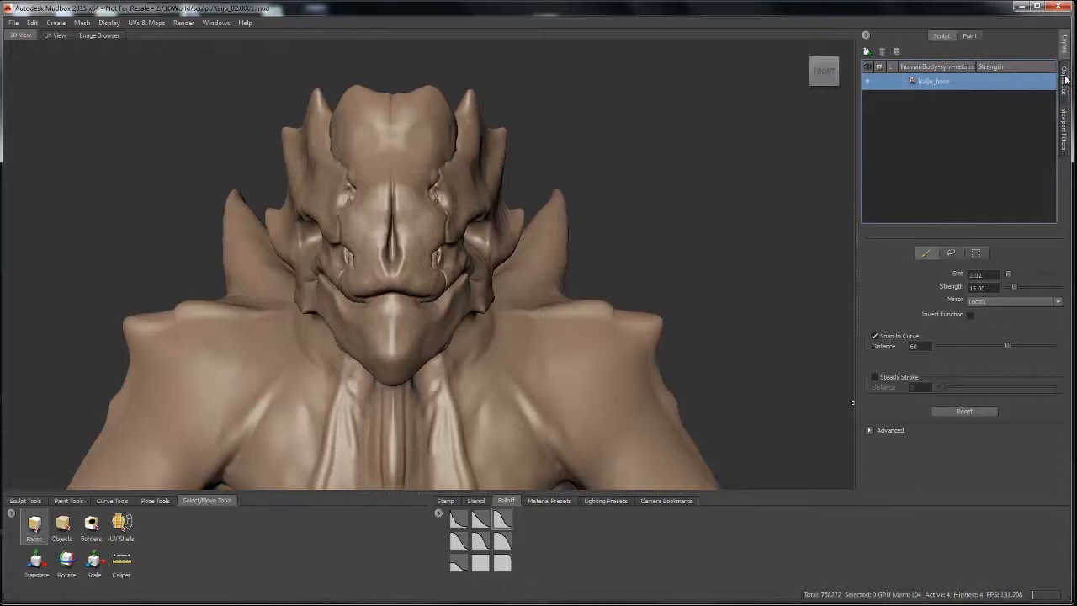
# - Add a new sculpt layer above the kaiju_base mesh and name it headshape1
pyautogui.click(1065, 84)
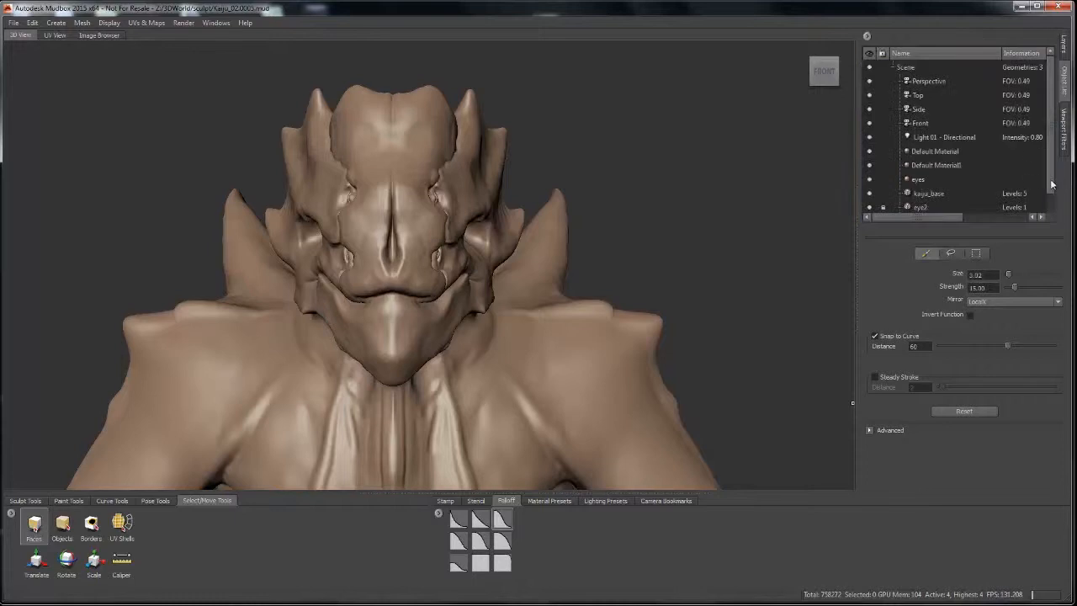
pyautogui.click(1065, 52)
pyautogui.click(867, 51)
pyautogui.doubleClick(925, 81)
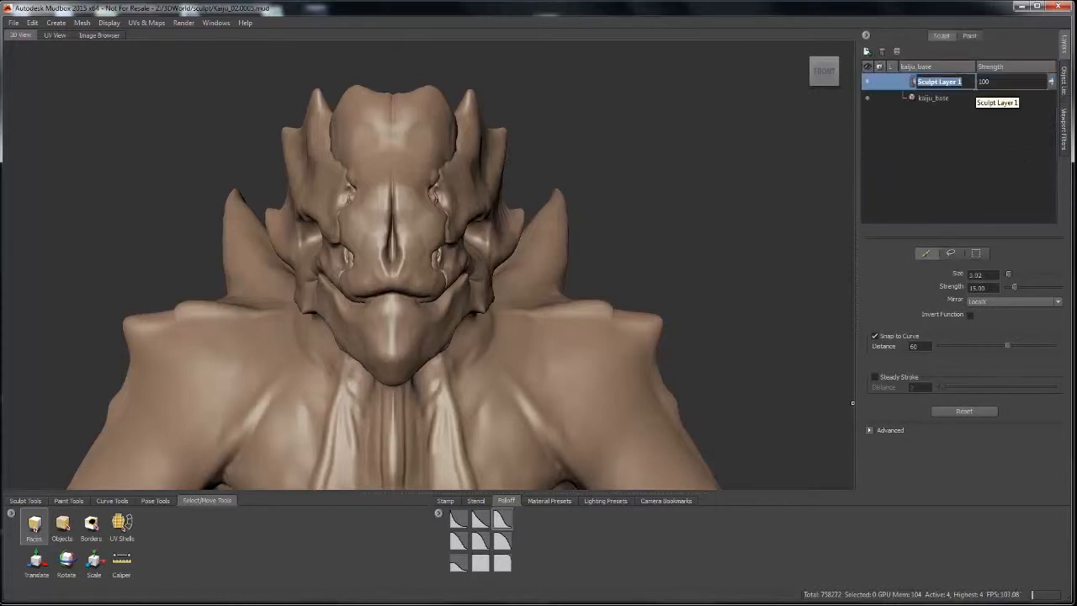
pyautogui.press('Return')
# - Choose the Grab sculpt tool and enlarge its brush to a size of about 33 over the side of the head
pyautogui.click(69, 500)
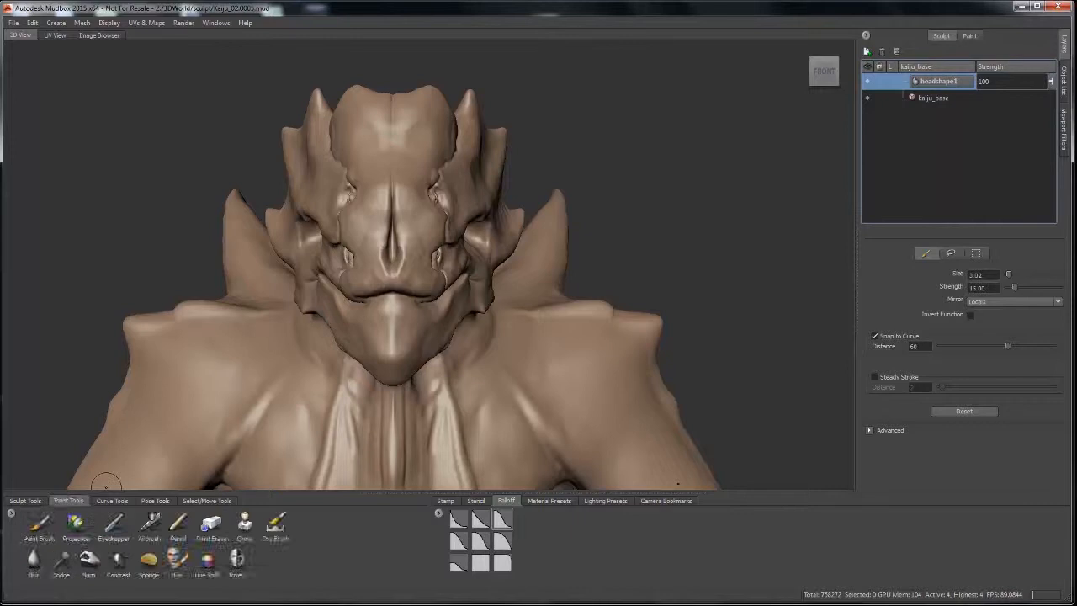
pyautogui.click(26, 501)
pyautogui.click(90, 523)
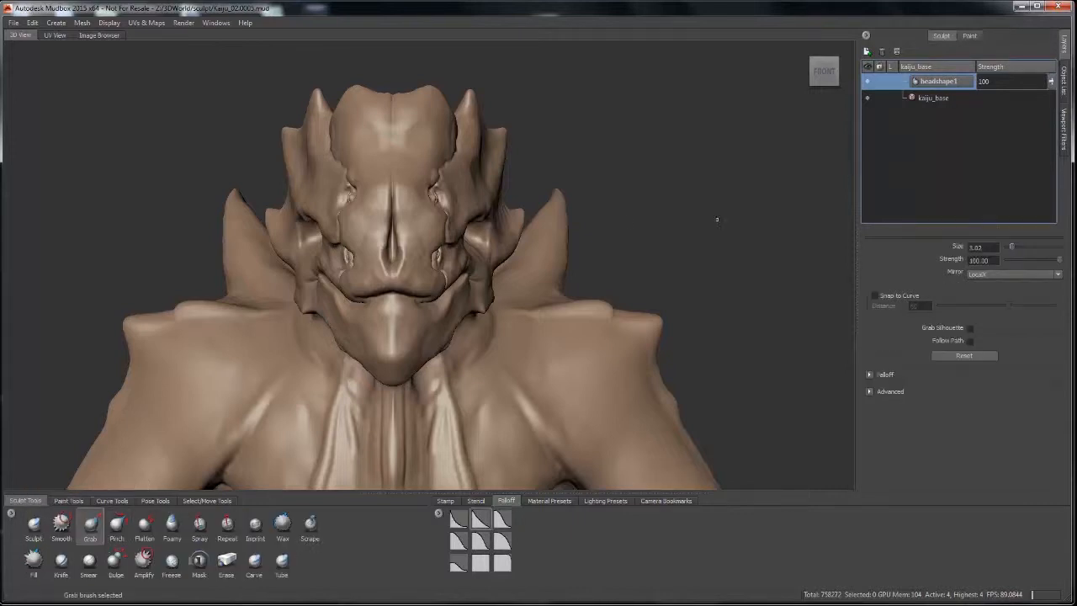
pyautogui.keyDown('alt'); pyautogui.moveTo(551, 192); pyautogui.dragTo(596, 215, button='middle'); pyautogui.keyUp('alt')
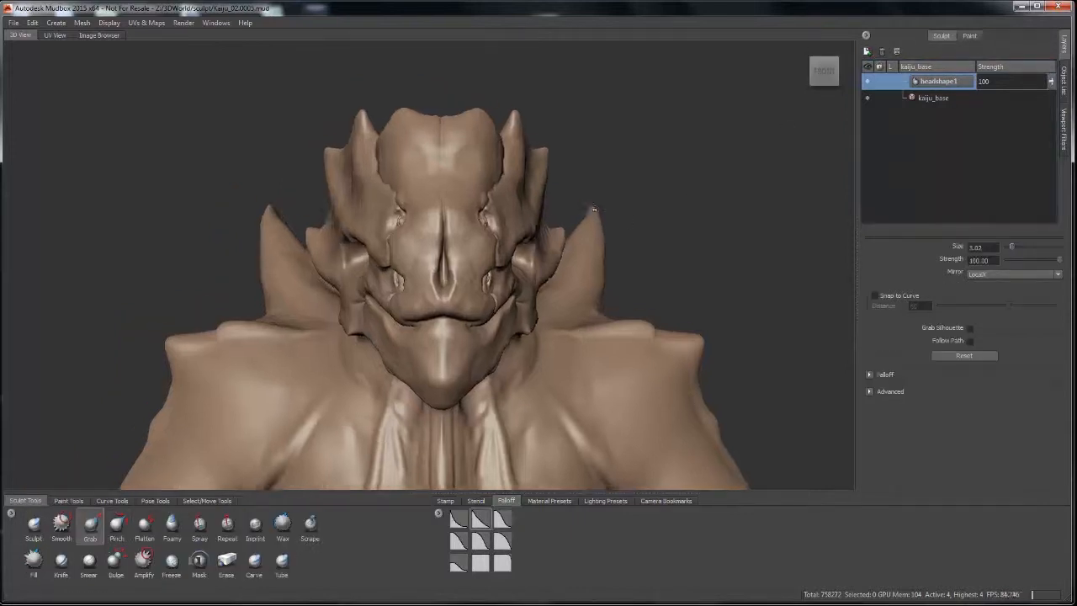
pyautogui.keyDown('alt'); pyautogui.moveTo(596, 216); pyautogui.dragTo(561, 231); pyautogui.keyUp('alt')
pyautogui.keyDown('alt'); pyautogui.moveTo(514, 406); pyautogui.dragTo(533, 363); pyautogui.keyUp('alt')
pyautogui.press('b')
pyautogui.moveTo(534, 363); pyautogui.dragTo(547, 363)
pyautogui.keyDown('alt'); pyautogui.moveTo(548, 168); pyautogui.dragTo(554, 246); pyautogui.keyUp('alt')
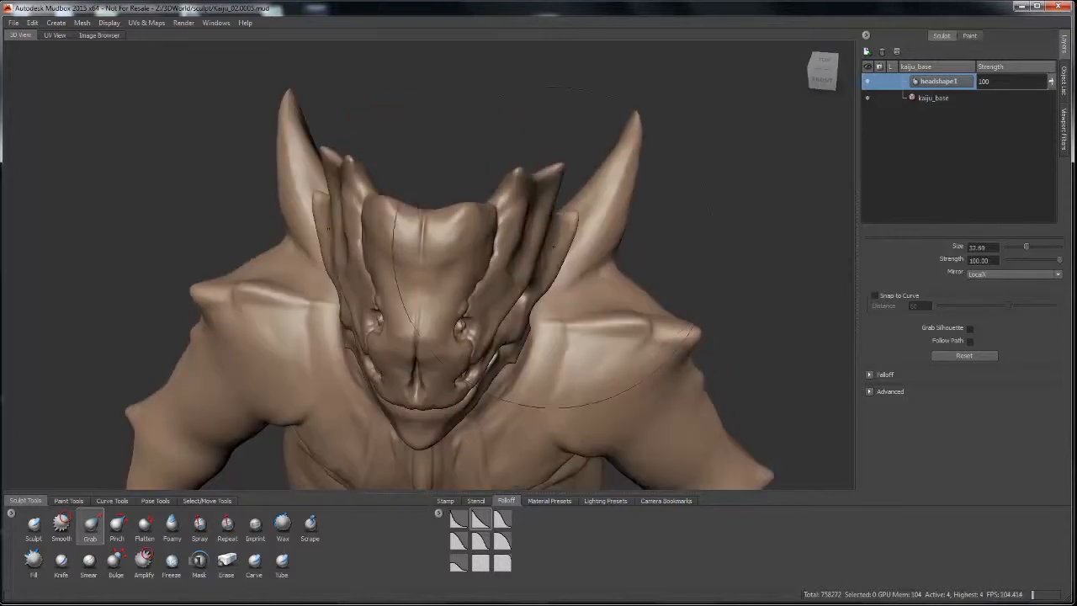
# - At subdivision level 3, pull the frill spikes on both sides of the head outward on the headshape1 layer
pyautogui.press('pagedown')
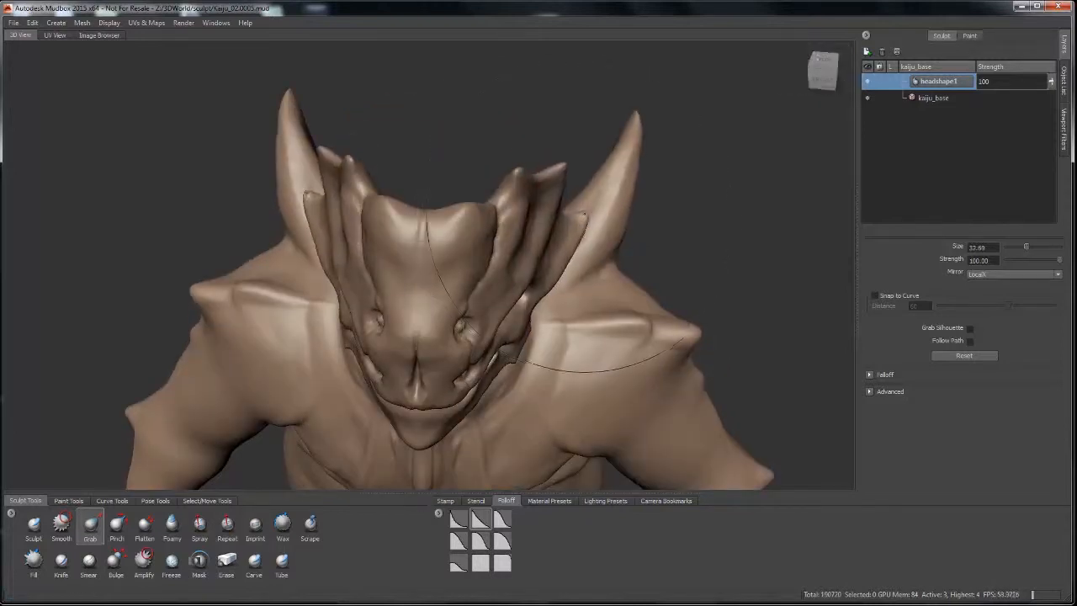
pyautogui.press('pageup')
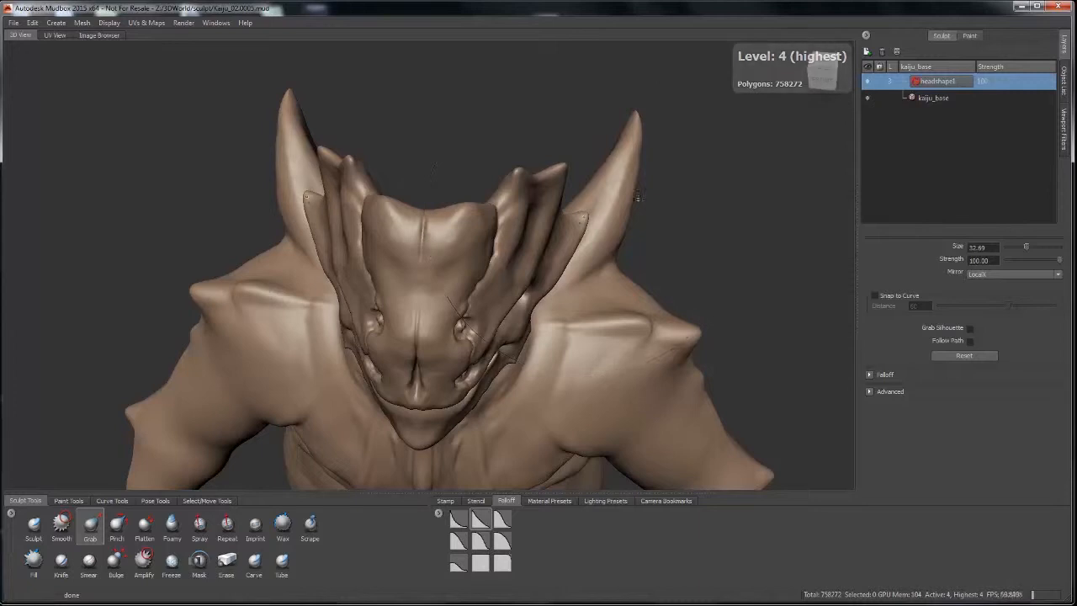
pyautogui.press('pagedown')
pyautogui.moveTo(575, 226); pyautogui.dragTo(588, 228)
pyautogui.moveTo(539, 193); pyautogui.dragTo(549, 195)
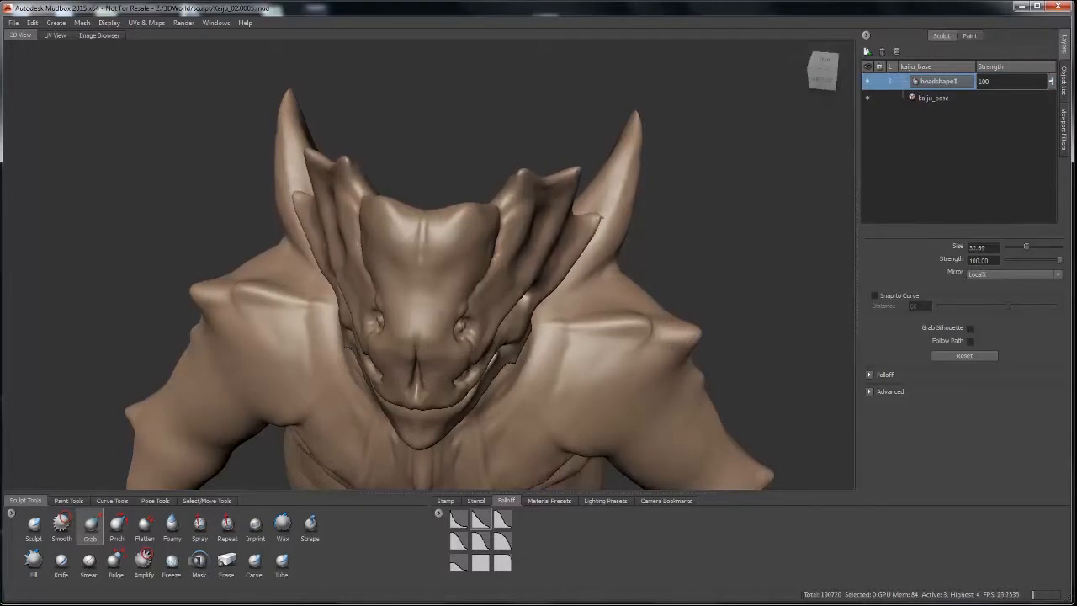
pyautogui.moveTo(601, 217); pyautogui.dragTo(609, 215)
pyautogui.keyDown('alt'); pyautogui.moveTo(602, 278); pyautogui.dragTo(598, 208); pyautogui.keyUp('alt')
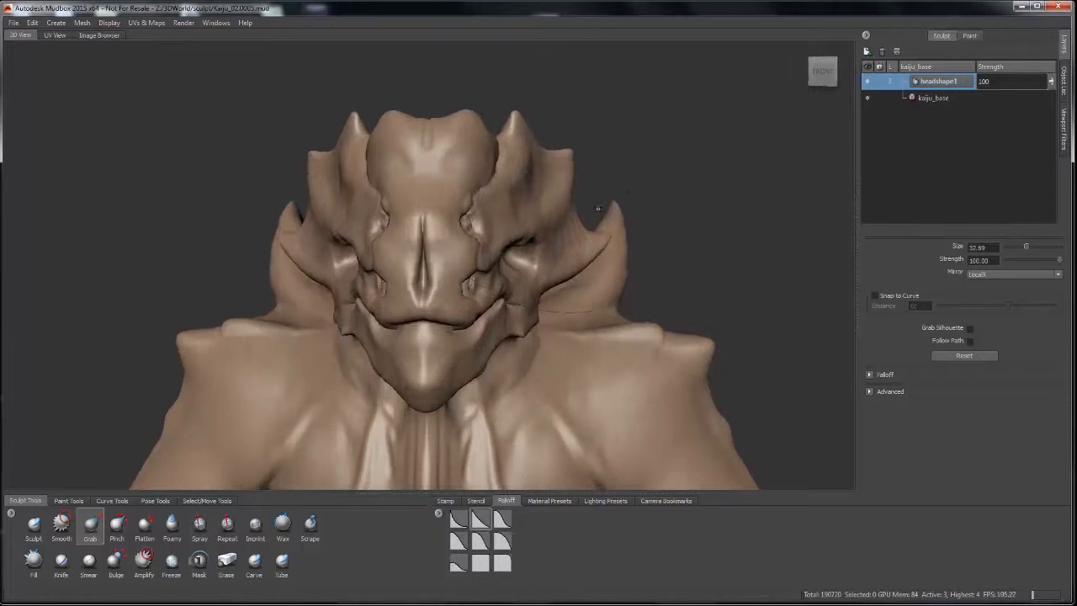
pyautogui.moveTo(568, 162); pyautogui.dragTo(580, 159)
# - Erase the headshape1 layer's stray deformation around the shoulders and back spikes with an Erase brush of size about 8
pyautogui.keyDown('alt'); pyautogui.moveTo(588, 253); pyautogui.dragTo(587, 209, button='middle'); pyautogui.keyUp('alt')
pyautogui.keyDown('alt'); pyautogui.moveTo(656, 328); pyautogui.dragTo(559, 389); pyautogui.keyUp('alt')
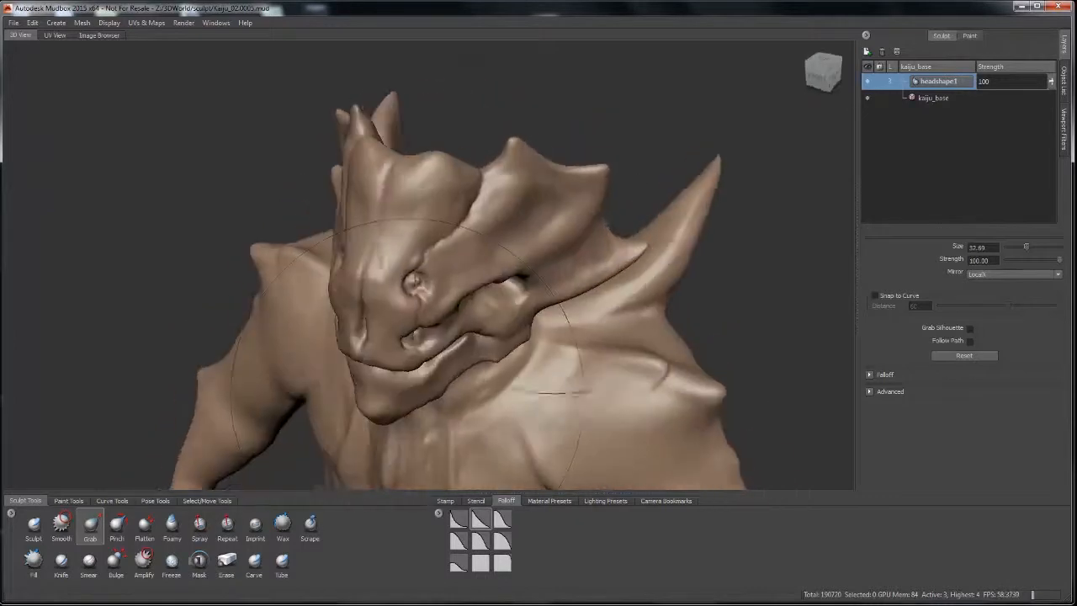
pyautogui.click(227, 563)
pyautogui.keyDown('alt'); pyautogui.moveTo(673, 378); pyautogui.dragTo(638, 383); pyautogui.keyUp('alt')
pyautogui.moveTo(686, 252)
pyautogui.mouseDown()
pyautogui.moveTo(627, 274)
pyautogui.moveTo(618, 290)
pyautogui.moveTo(656, 293)
pyautogui.moveTo(500, 320)
pyautogui.moveTo(437, 228)
pyautogui.mouseUp()
pyautogui.hotkey('ctrl', 'z')
pyautogui.moveTo(407, 264)
pyautogui.mouseDown()
pyautogui.moveTo(339, 326)
pyautogui.moveTo(382, 330)
pyautogui.moveTo(528, 240)
pyautogui.mouseUp()
pyautogui.moveTo(523, 251)
pyautogui.mouseDown()
pyautogui.moveTo(557, 208)
pyautogui.moveTo(194, 329)
pyautogui.moveTo(243, 280)
pyautogui.mouseUp()
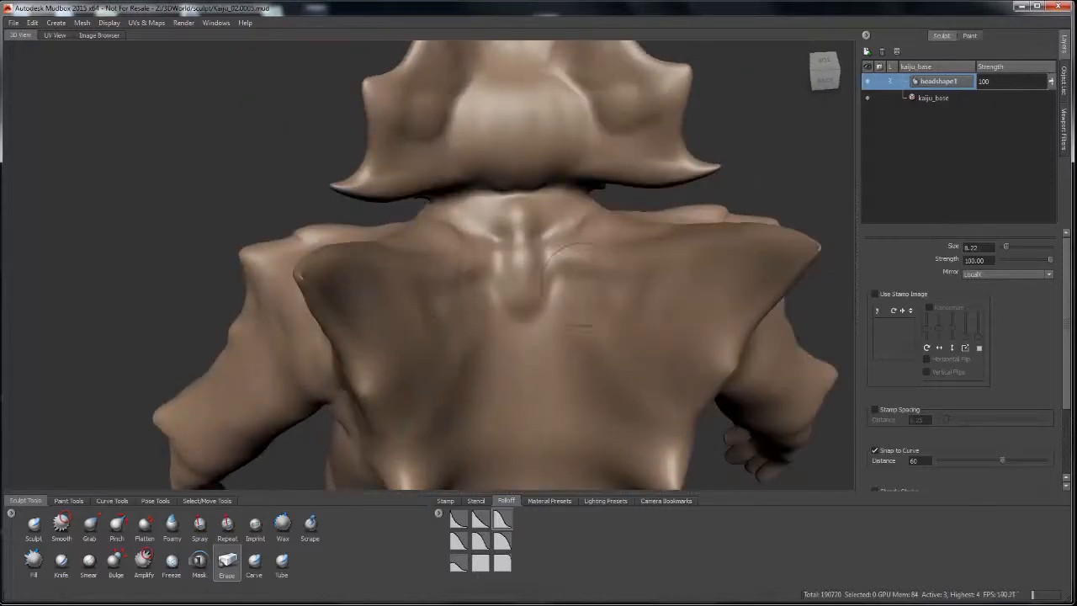
# - Pull the crest on top of the head into sharper peaks with a Grab brush of size about 19.55
pyautogui.keyDown('alt'); pyautogui.moveTo(580, 286); pyautogui.dragTo(947, 241); pyautogui.keyUp('alt')
pyautogui.keyDown('alt'); pyautogui.moveTo(589, 252); pyautogui.dragTo(505, 269, button='right'); pyautogui.keyUp('alt')
pyautogui.keyDown('alt'); pyautogui.moveTo(505, 269); pyautogui.dragTo(627, 253); pyautogui.keyUp('alt')
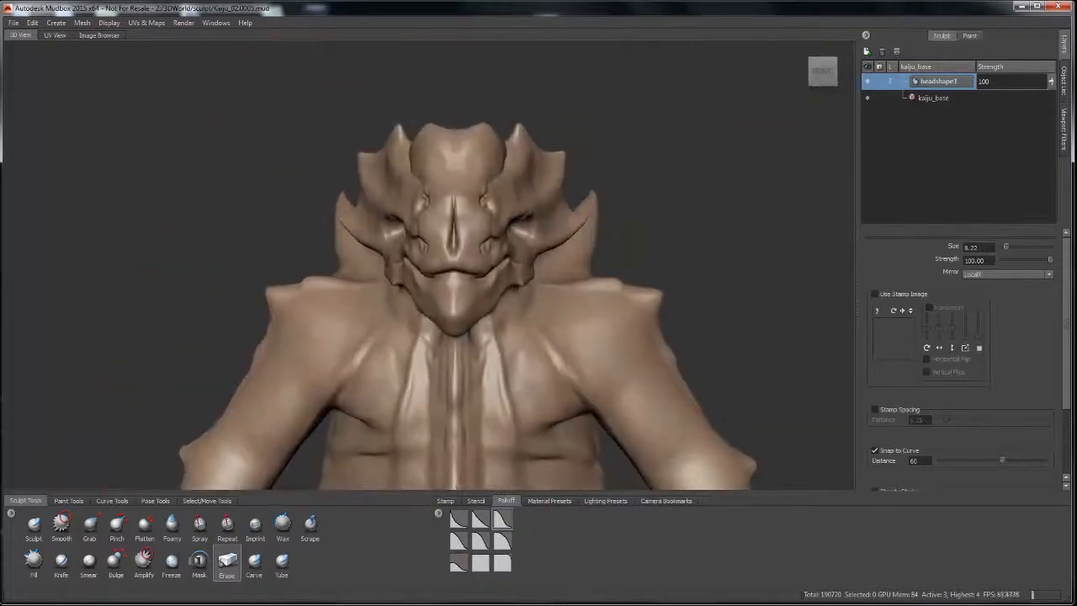
pyautogui.click(91, 530)
pyautogui.keyDown('alt'); pyautogui.moveTo(585, 122); pyautogui.dragTo(515, 116); pyautogui.keyUp('alt')
pyautogui.keyDown('alt'); pyautogui.moveTo(437, 143); pyautogui.dragTo(328, 147); pyautogui.keyUp('alt')
pyautogui.moveTo(386, 126)
pyautogui.keyDown('alt'); pyautogui.mouseDown()
pyautogui.moveTo(416, 133)
pyautogui.moveTo(402, 138)
pyautogui.mouseUp(); pyautogui.keyUp('alt')
pyautogui.moveTo(459, 160)
pyautogui.mouseDown()
pyautogui.moveTo(538, 141)
pyautogui.moveTo(612, 156)
pyautogui.moveTo(693, 270)
pyautogui.moveTo(621, 251)
pyautogui.mouseUp()
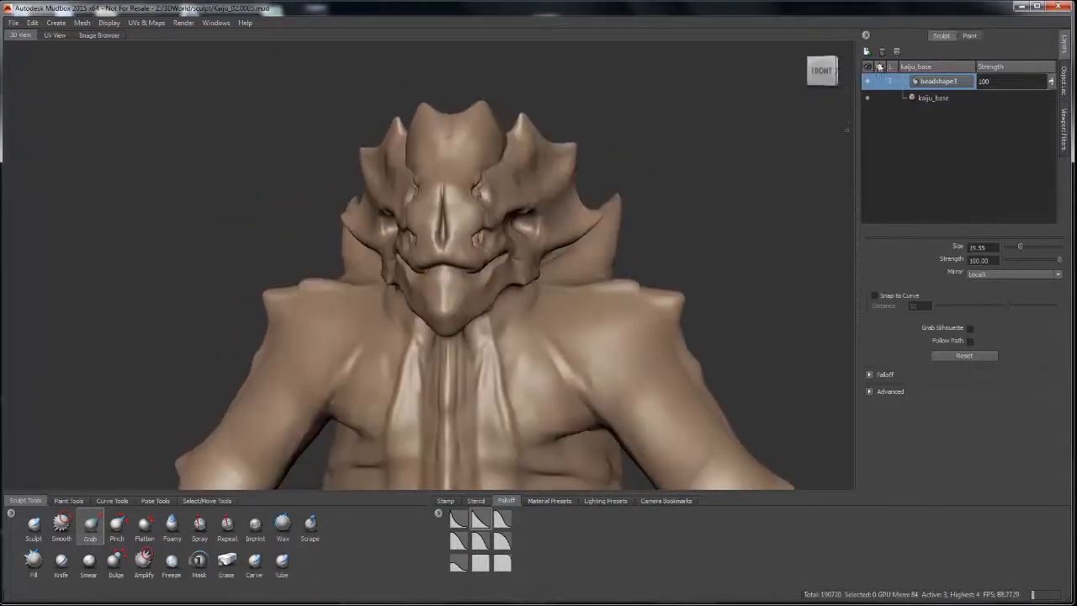
# - Add a second sculpt layer named headshape2 and hide the headshape1 layer
pyautogui.click(866, 53)
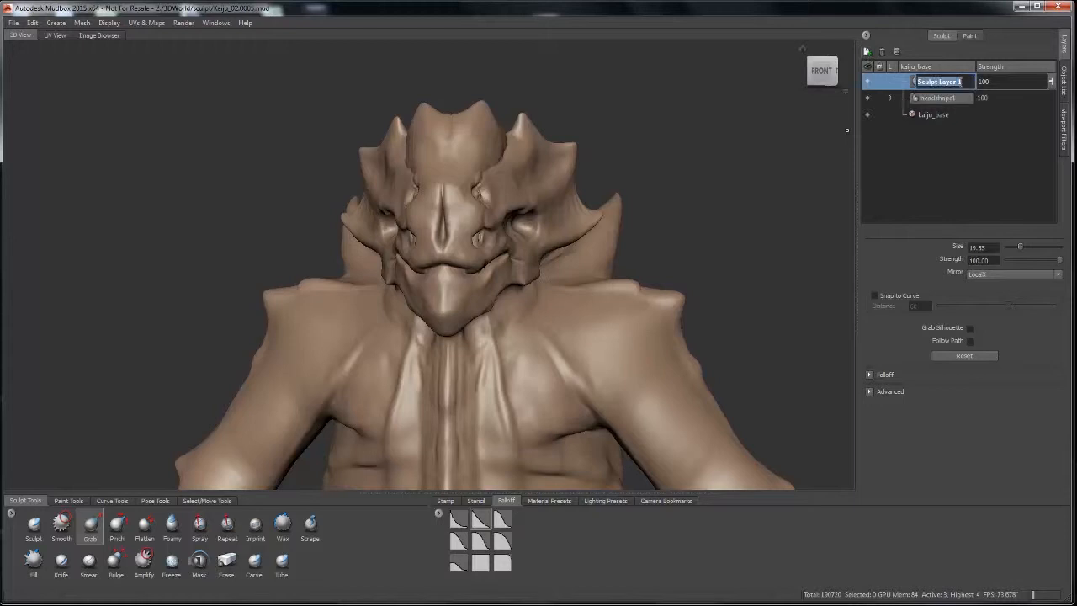
pyautogui.press('Return')
pyautogui.click(869, 99)
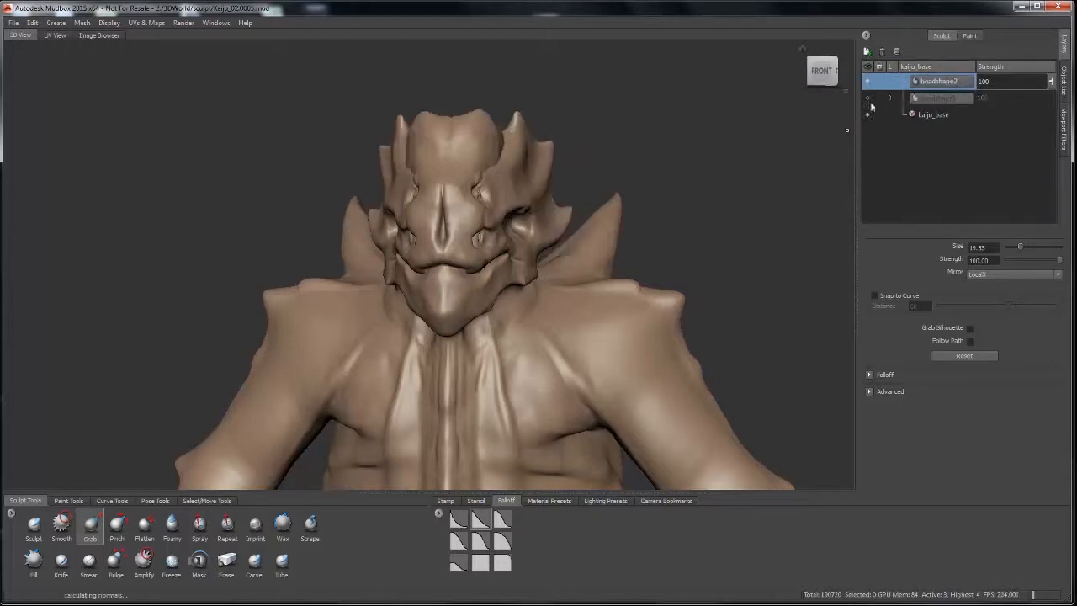
# - On the headshape2 layer, pull the twin peaks of the head crest upward with a Grab brush of size about 19
pyautogui.keyDown('alt'); pyautogui.moveTo(706, 169); pyautogui.dragTo(698, 193); pyautogui.keyUp('alt')
pyautogui.keyDown('alt'); pyautogui.moveTo(345, 214); pyautogui.dragTo(431, 171); pyautogui.keyUp('alt')
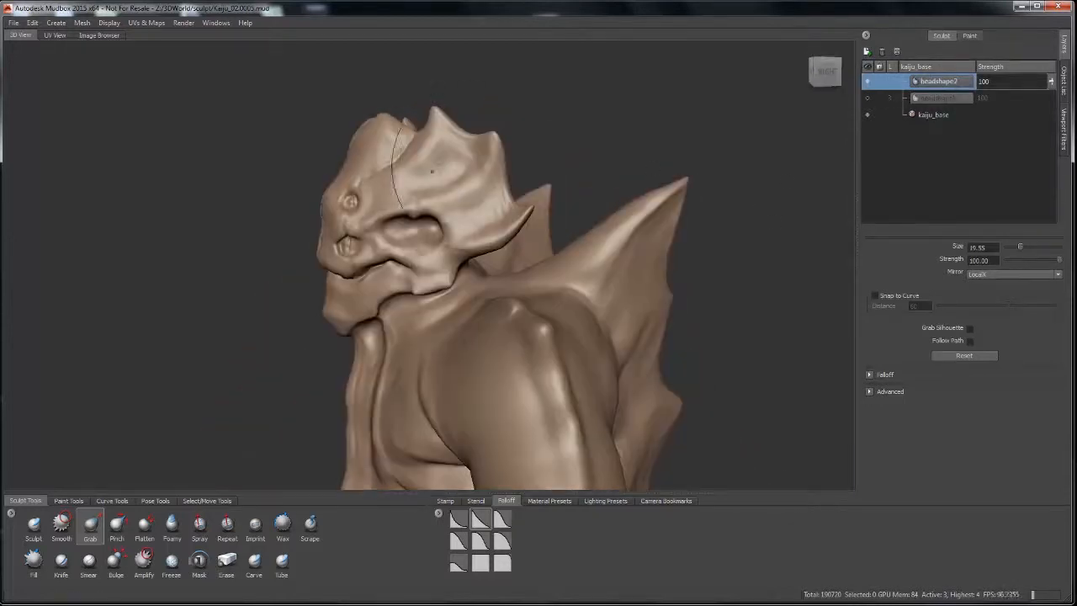
pyautogui.moveTo(407, 96)
pyautogui.keyDown('alt'); pyautogui.mouseDown()
pyautogui.moveTo(490, 103)
pyautogui.moveTo(403, 94)
pyautogui.moveTo(441, 92)
pyautogui.moveTo(422, 99)
pyautogui.moveTo(440, 94)
pyautogui.moveTo(481, 116)
pyautogui.mouseUp(); pyautogui.keyUp('alt')
pyautogui.keyDown('alt'); pyautogui.moveTo(485, 117); pyautogui.dragTo(473, 123); pyautogui.keyUp('alt')
pyautogui.moveTo(481, 180)
pyautogui.keyDown('alt'); pyautogui.mouseDown()
pyautogui.moveTo(636, 192)
pyautogui.moveTo(488, 195)
pyautogui.moveTo(510, 196)
pyautogui.mouseUp(); pyautogui.keyUp('alt')
pyautogui.moveTo(510, 197)
pyautogui.mouseDown()
pyautogui.moveTo(545, 204)
pyautogui.moveTo(495, 156)
pyautogui.mouseUp()
pyautogui.moveTo(496, 106)
pyautogui.mouseDown()
pyautogui.moveTo(487, 107)
pyautogui.moveTo(506, 118)
pyautogui.mouseUp()
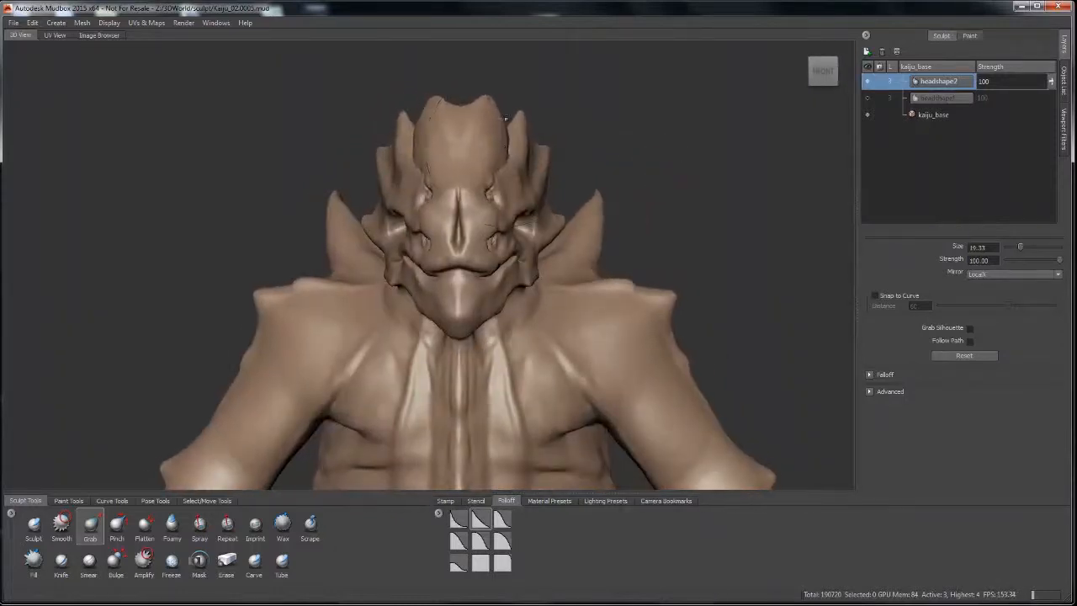
# - Pull the chin into a longer point using a Grab brush of size about 11 with the third falloff preset
pyautogui.moveTo(474, 166)
pyautogui.keyDown('alt'); pyautogui.mouseDown()
pyautogui.moveTo(478, 204)
pyautogui.moveTo(507, 230)
pyautogui.mouseUp(); pyautogui.keyUp('alt')
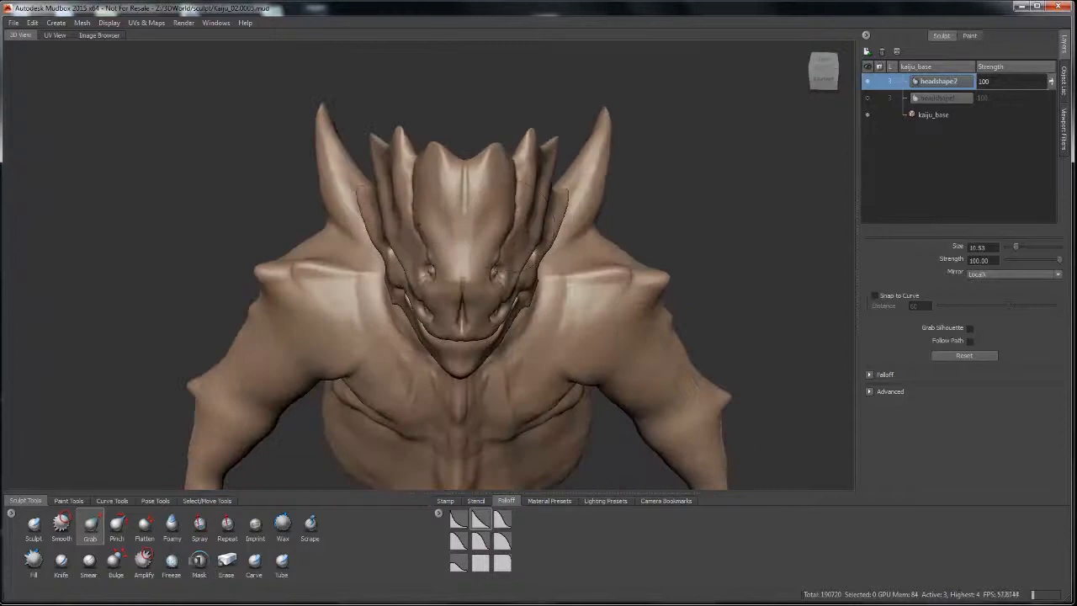
pyautogui.click(504, 519)
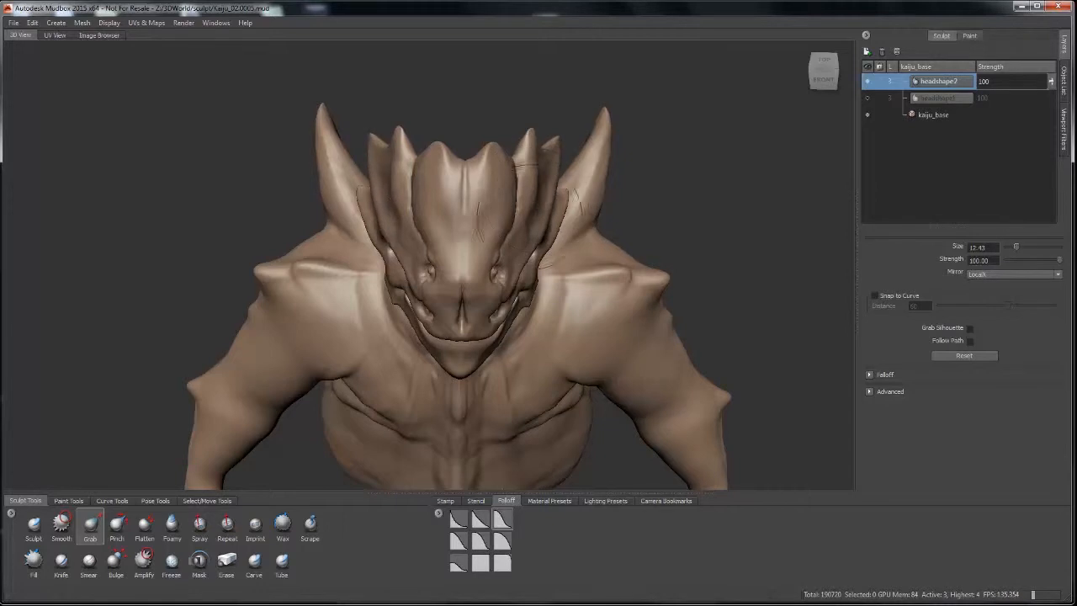
pyautogui.moveTo(565, 328)
pyautogui.keyDown('alt'); pyautogui.mouseDown()
pyautogui.moveTo(551, 265)
pyautogui.moveTo(516, 292)
pyautogui.moveTo(564, 257)
pyautogui.moveTo(479, 268)
pyautogui.moveTo(458, 345)
pyautogui.moveTo(547, 276)
pyautogui.moveTo(367, 293)
pyautogui.moveTo(341, 341)
pyautogui.moveTo(522, 303)
pyautogui.moveTo(523, 336)
pyautogui.moveTo(445, 311)
pyautogui.moveTo(290, 305)
pyautogui.moveTo(504, 309)
pyautogui.moveTo(502, 354)
pyautogui.moveTo(502, 319)
pyautogui.mouseUp(); pyautogui.keyUp('alt')
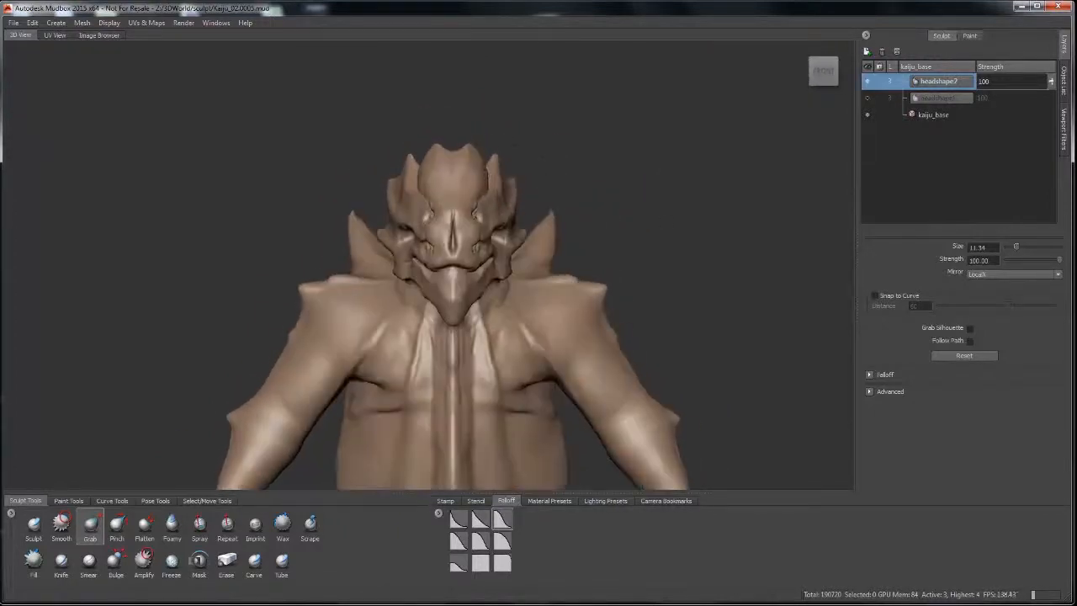
# - Inspect the upper body from several angles and compare the headshape2 variant with headshape1
pyautogui.keyDown('alt'); pyautogui.moveTo(714, 277); pyautogui.dragTo(745, 261, button='middle'); pyautogui.keyUp('alt')
pyautogui.keyDown('alt'); pyautogui.moveTo(745, 261); pyautogui.dragTo(664, 257); pyautogui.keyUp('alt')
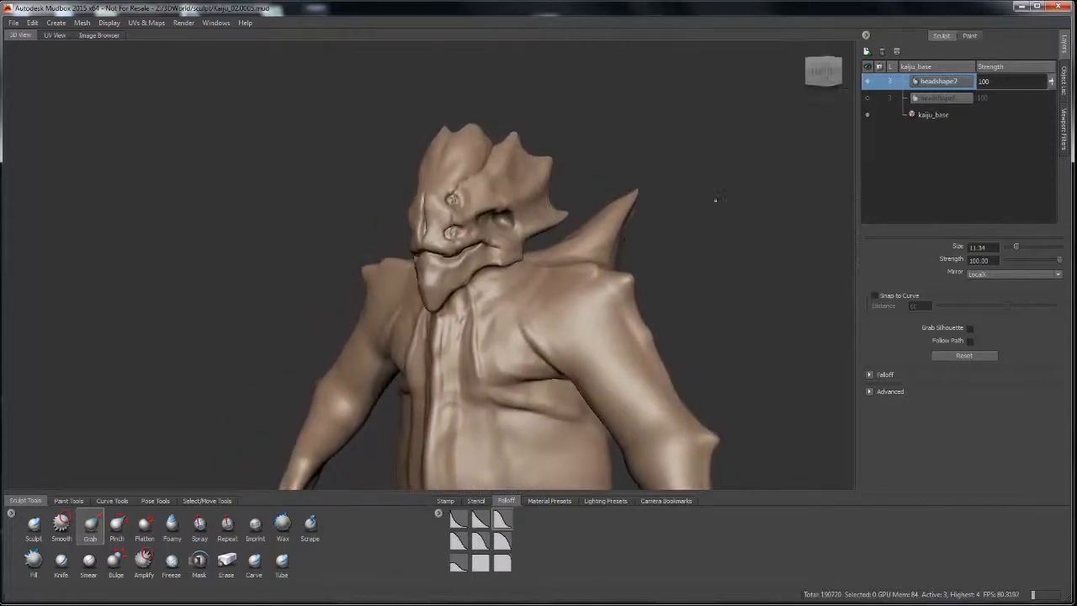
pyautogui.keyDown('alt'); pyautogui.moveTo(716, 199); pyautogui.dragTo(794, 204); pyautogui.keyUp('alt')
pyautogui.keyDown('alt'); pyautogui.moveTo(708, 308); pyautogui.dragTo(695, 240, button='right'); pyautogui.keyUp('alt')
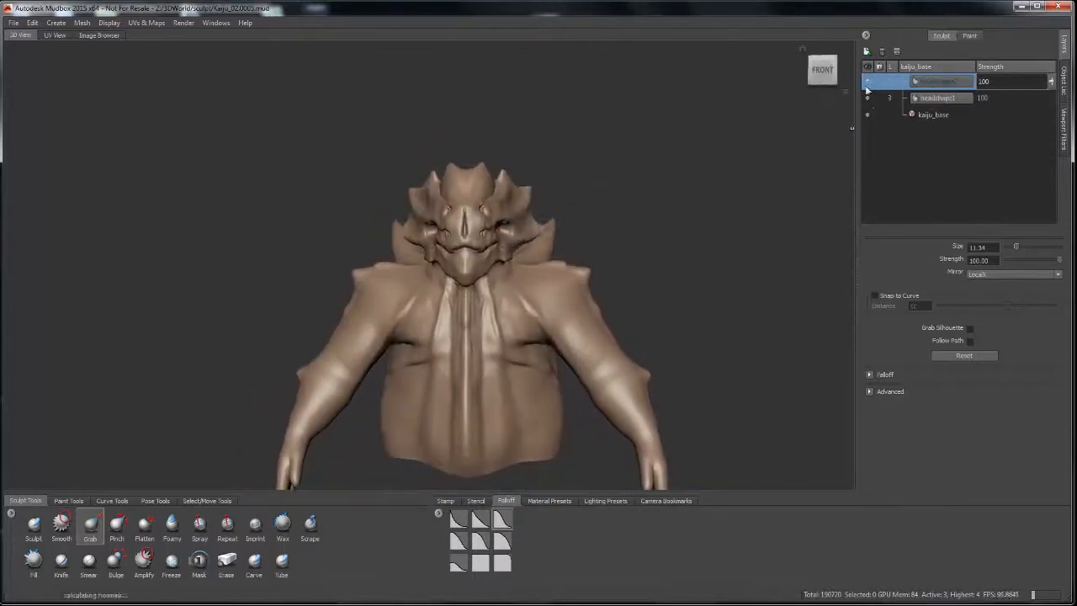
pyautogui.keyDown('alt'); pyautogui.moveTo(754, 145); pyautogui.dragTo(754, 165); pyautogui.keyUp('alt')
# - Try blending the two head variants by lowering the strength of headshape2 to 61 and headshape1 to 53
pyautogui.moveTo(1051, 99)
pyautogui.mouseDown()
pyautogui.moveTo(1055, 142)
pyautogui.moveTo(1049, 80)
pyautogui.moveTo(1061, 109)
pyautogui.mouseUp()
pyautogui.keyDown('alt'); pyautogui.moveTo(723, 168); pyautogui.dragTo(816, 168, button='right'); pyautogui.keyUp('alt')
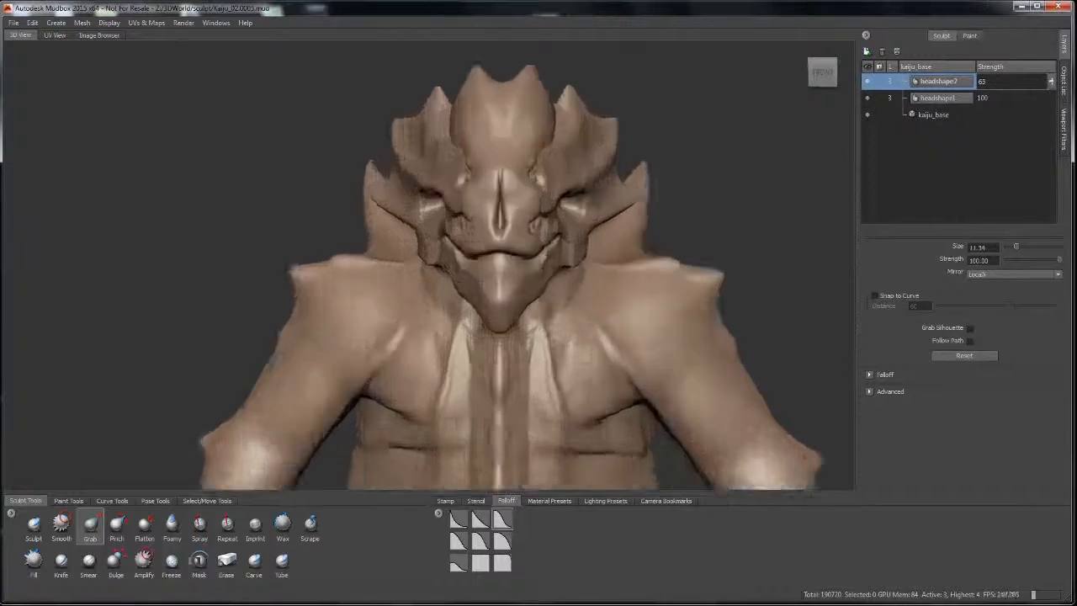
pyautogui.keyDown('alt'); pyautogui.moveTo(807, 168); pyautogui.dragTo(647, 232, button='middle'); pyautogui.keyUp('alt')
pyautogui.moveTo(1052, 85); pyautogui.dragTo(1053, 130)
# - Set the strength of both the headshape2 and headshape1 layers to 100
pyautogui.click(1035, 82)
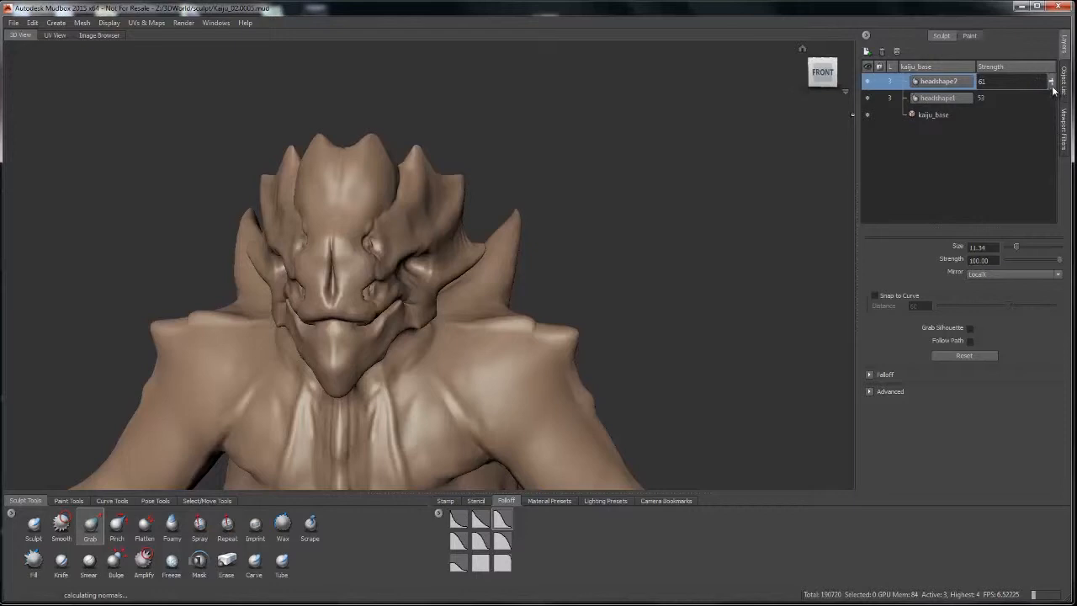
pyautogui.write('100')
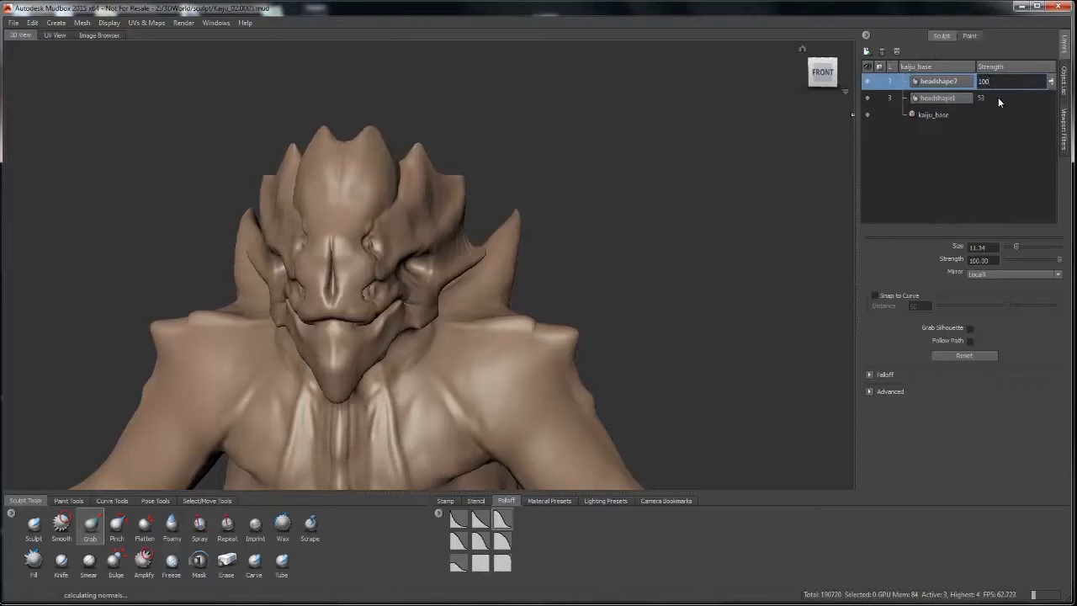
pyautogui.moveTo(997, 99); pyautogui.dragTo(973, 101)
pyautogui.write('100')
# - Toggle the visibility of the two head layers to compare the base head, headshape1 alone and headshape2 alone
pyautogui.click(867, 82)
pyautogui.click(867, 99)
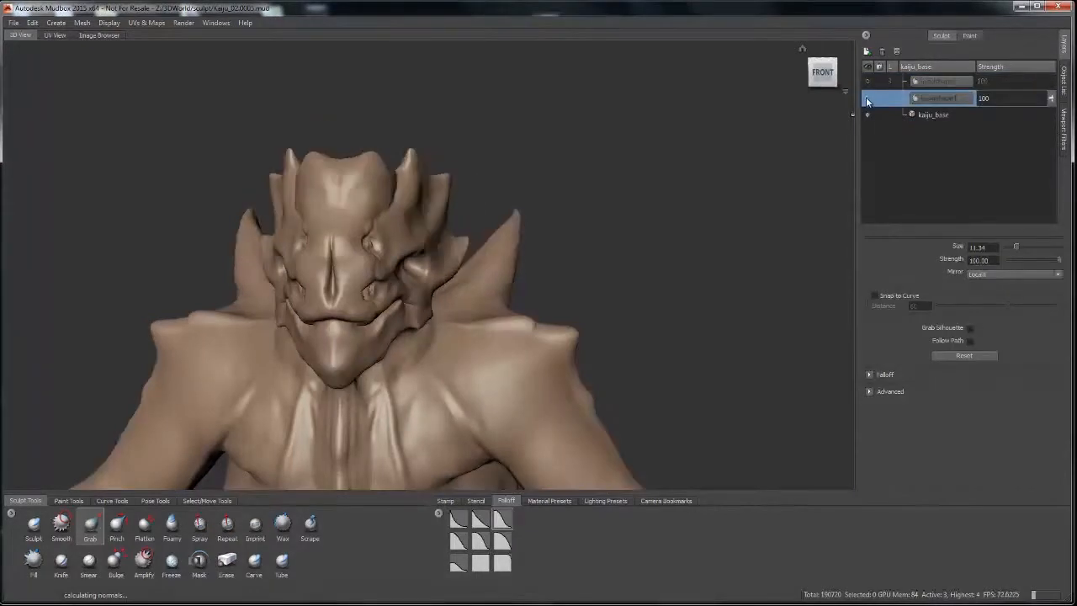
pyautogui.moveTo(605, 252)
pyautogui.keyDown('alt'); pyautogui.mouseDown()
pyautogui.moveTo(643, 260)
pyautogui.moveTo(610, 239)
pyautogui.mouseUp(); pyautogui.keyUp('alt')
pyautogui.click(868, 98)
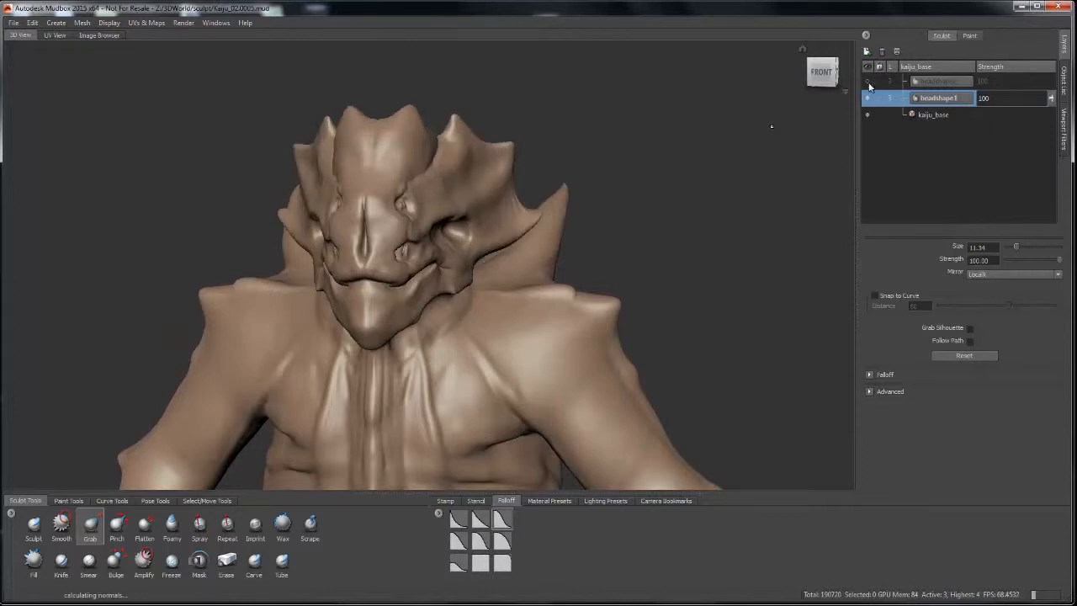
pyautogui.click(868, 99)
pyautogui.click(868, 83)
pyautogui.keyDown('alt'); pyautogui.moveTo(690, 168); pyautogui.dragTo(715, 169); pyautogui.keyUp('alt')
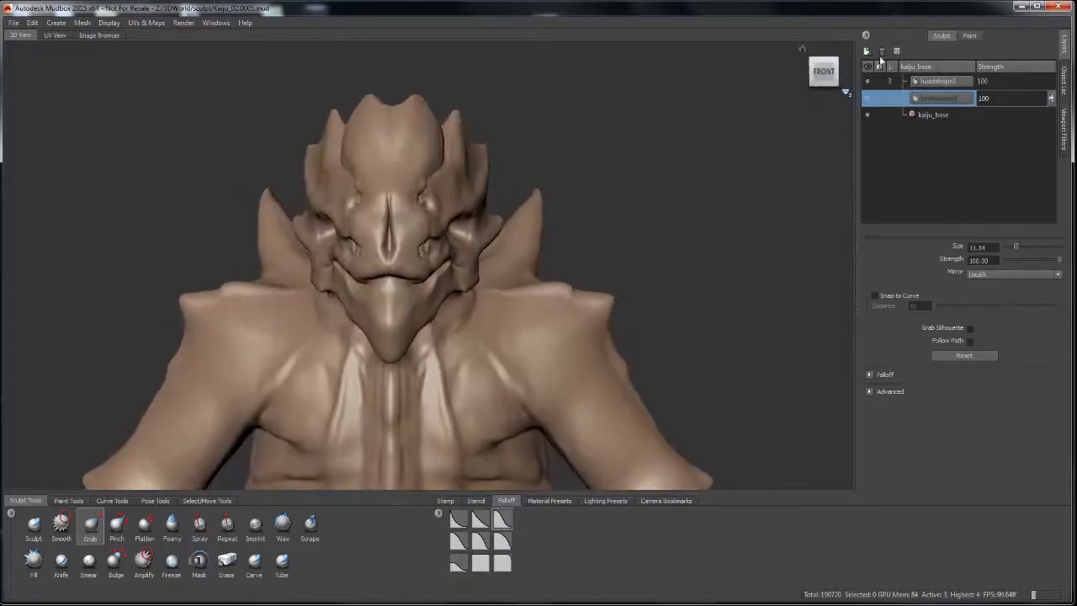
# - Create a sculpt layer group and name it headshapes
pyautogui.click(939, 82)
pyautogui.rightClick(948, 84)
pyautogui.click(1009, 103)
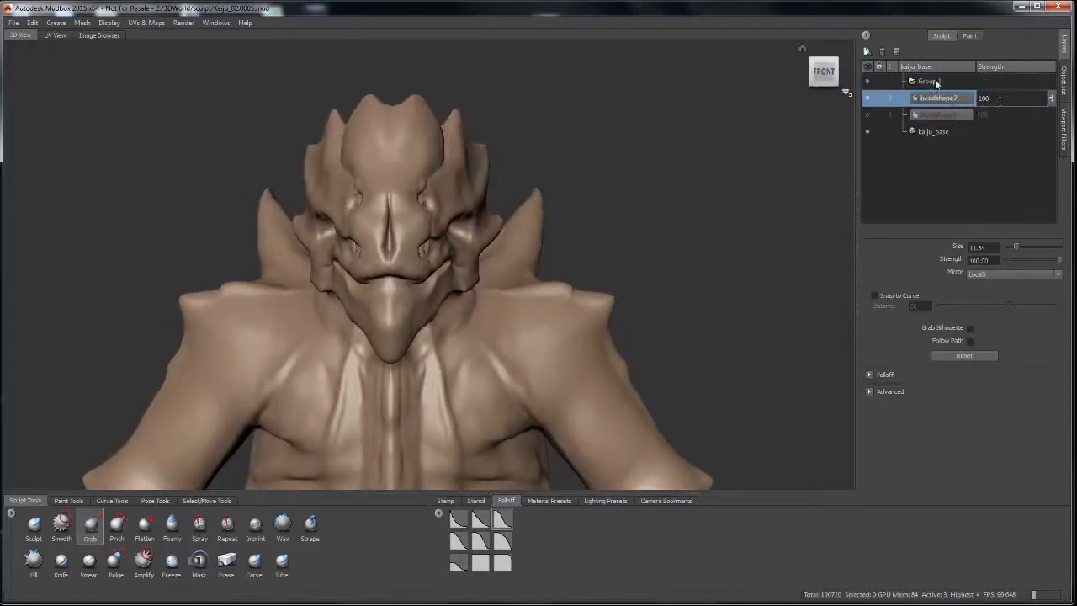
pyautogui.doubleClick(935, 83)
pyautogui.write('headshapes')
pyautogui.press('Return')
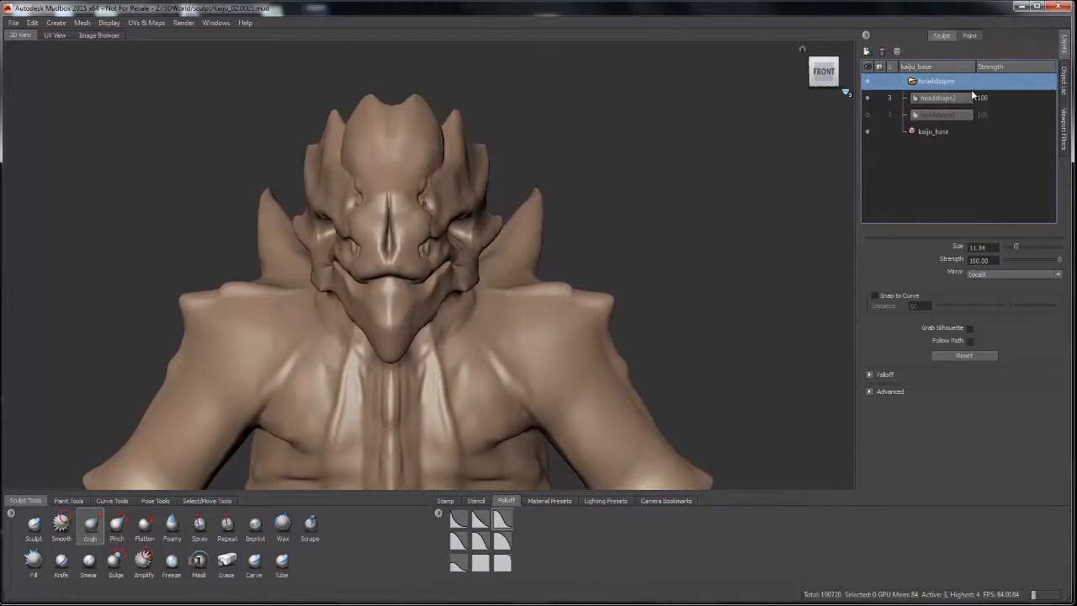
# - Move the headshape2 and headshape1 layers into the headshapes group and show both layers
pyautogui.click(949, 98)
pyautogui.moveTo(945, 120); pyautogui.dragTo(998, 67)
pyautogui.click(903, 81)
pyautogui.moveTo(949, 115); pyautogui.dragTo(971, 98)
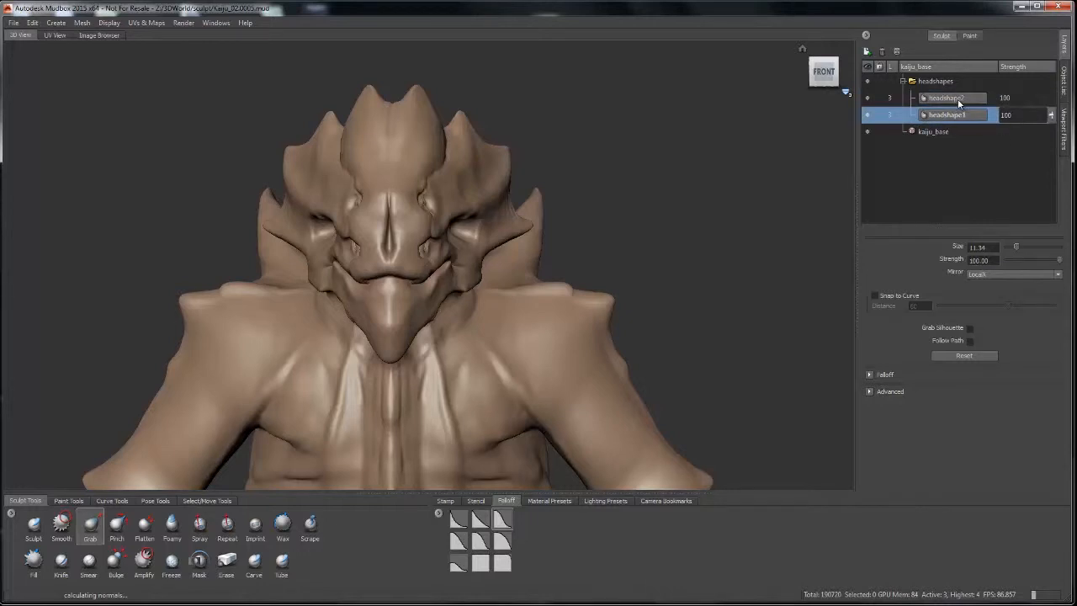
# - Create another layer group above headshapes and name it bodyshapes
pyautogui.click(940, 81)
pyautogui.rightClick(941, 82)
pyautogui.click(976, 104)
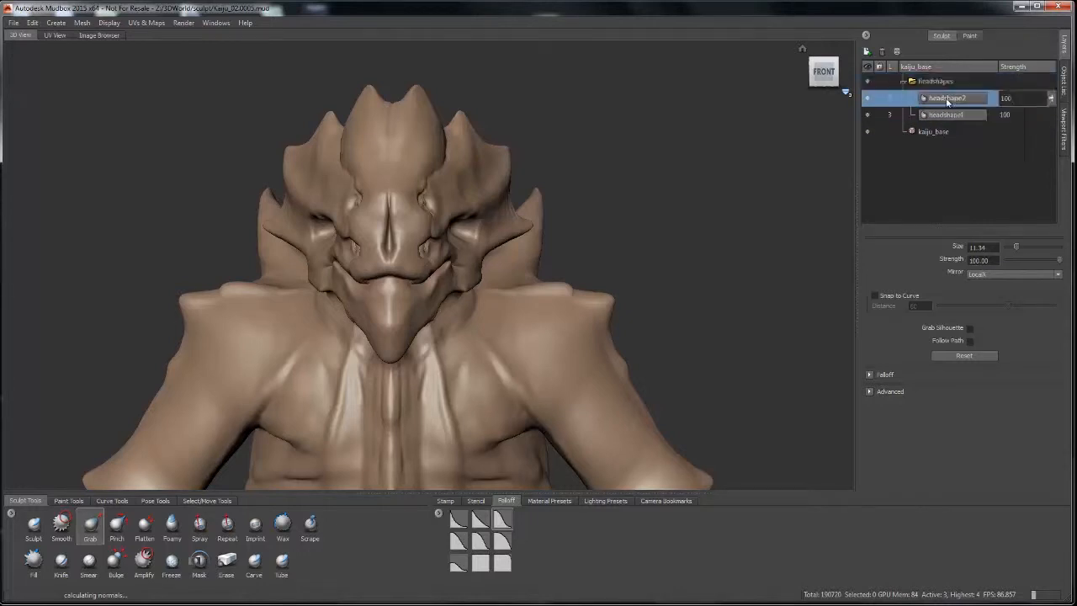
pyautogui.click(940, 82)
pyautogui.doubleClick(938, 81)
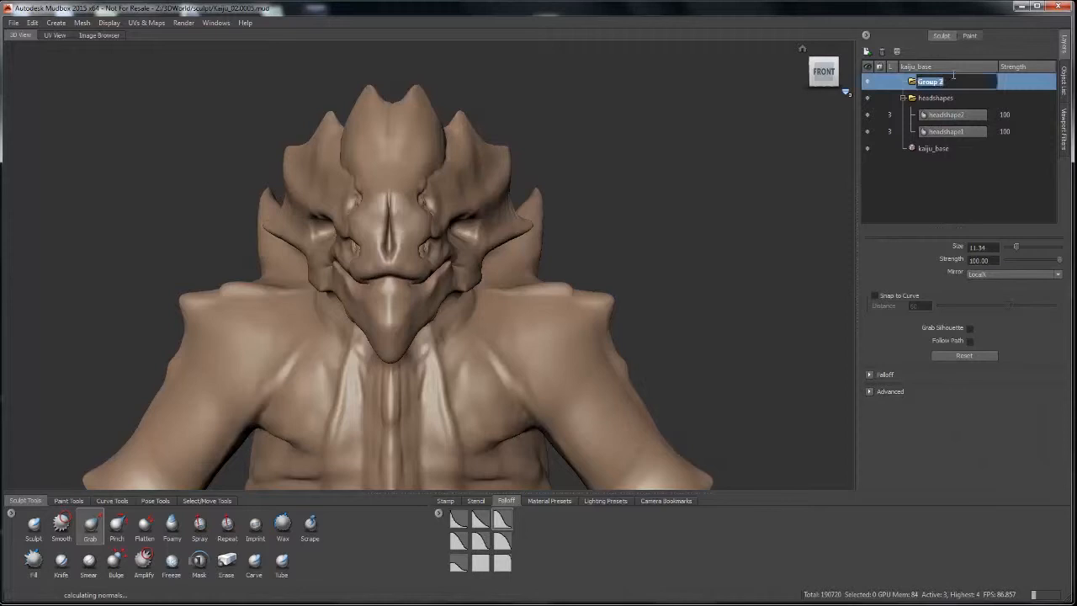
pyautogui.write('bodyshapes')
pyautogui.press('Return')
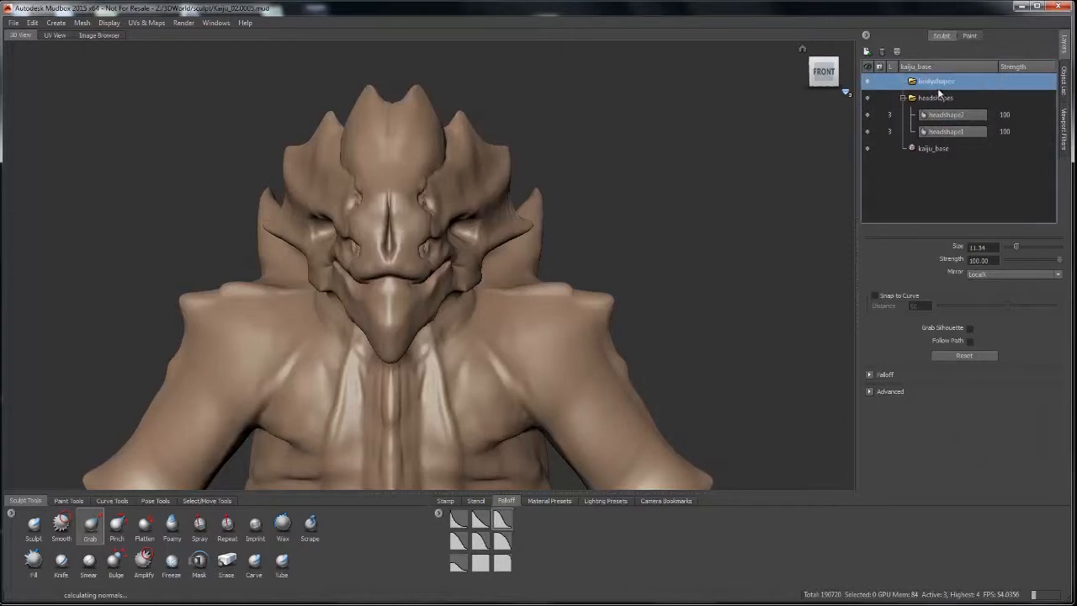
# - Add a new sculpt layer inside the bodyshapes group and name it bodyshape1
pyautogui.click(867, 52)
pyautogui.moveTo(942, 149); pyautogui.dragTo(941, 85)
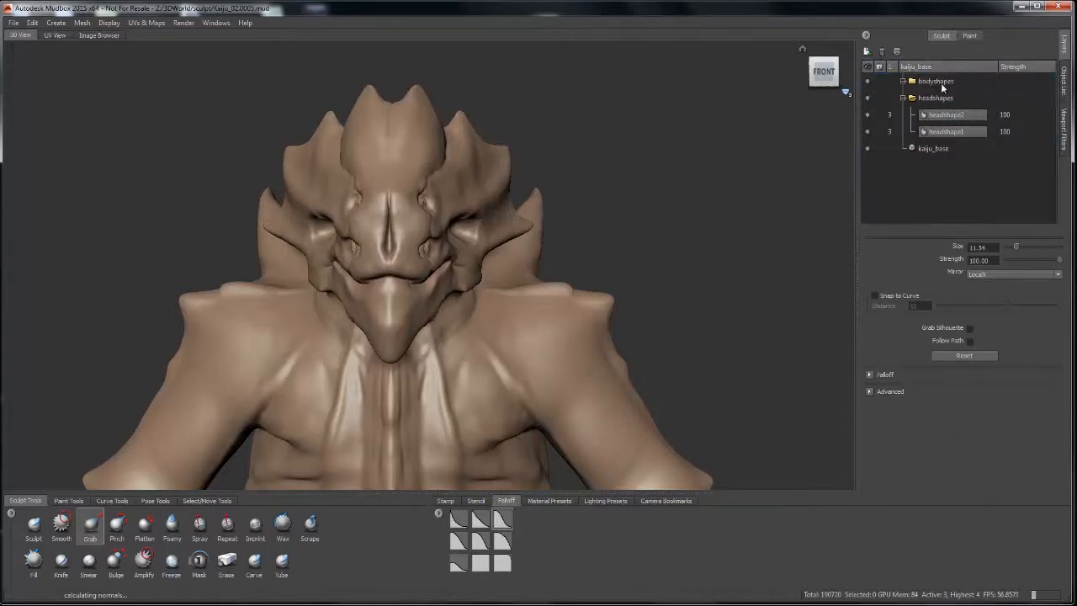
pyautogui.doubleClick(953, 99)
pyautogui.write('bodyshape')
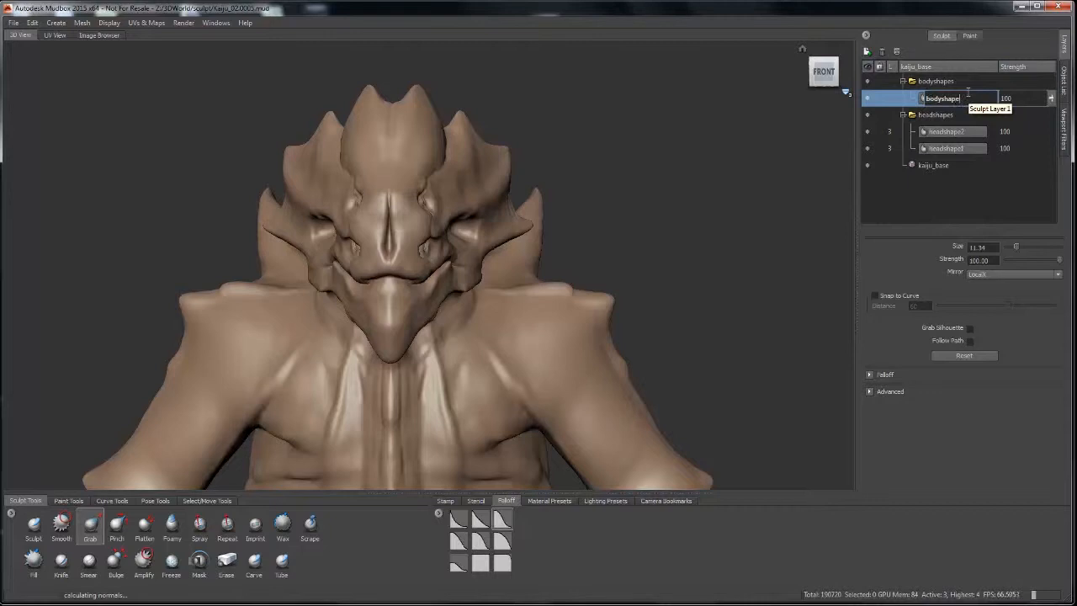
pyautogui.write('1')
pyautogui.press('Return')
# - Bulk out the shoulders, upper arms and forearms on the bodyshape1 layer with the Grab tool
pyautogui.keyDown('alt'); pyautogui.moveTo(538, 252); pyautogui.dragTo(396, 311, button='right'); pyautogui.keyUp('alt')
pyautogui.keyDown('alt'); pyautogui.moveTo(395, 311); pyautogui.dragTo(436, 193, button='middle'); pyautogui.keyUp('alt')
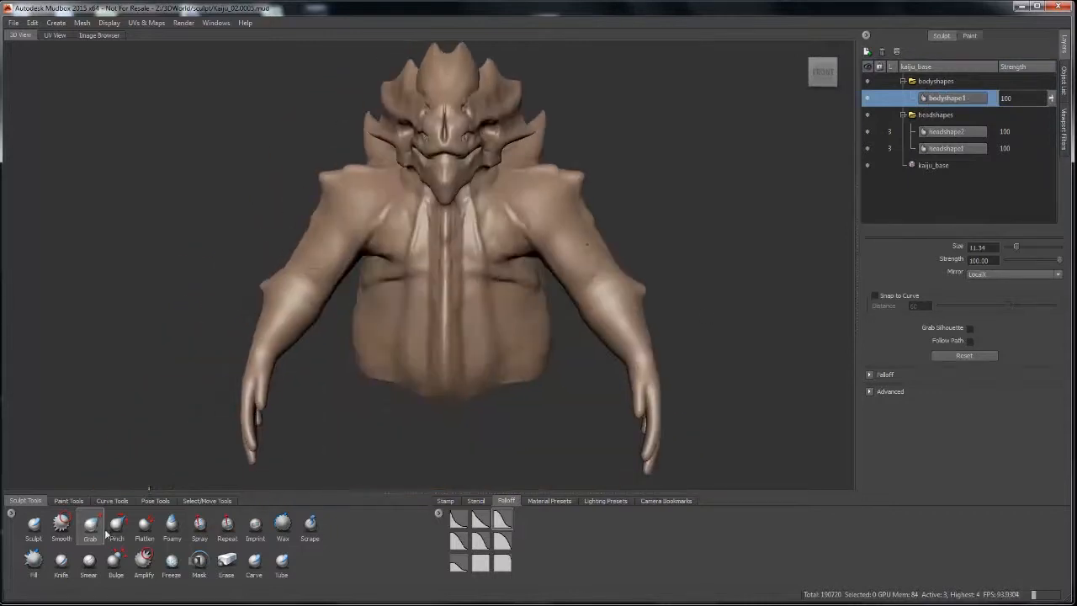
pyautogui.keyDown('alt'); pyautogui.moveTo(559, 170); pyautogui.dragTo(551, 159); pyautogui.keyUp('alt')
pyautogui.moveTo(555, 202); pyautogui.dragTo(591, 207)
pyautogui.keyDown('alt'); pyautogui.moveTo(644, 370); pyautogui.dragTo(644, 384); pyautogui.keyUp('alt')
pyautogui.moveTo(637, 320); pyautogui.dragTo(642, 318)
pyautogui.moveTo(643, 367); pyautogui.dragTo(649, 372)
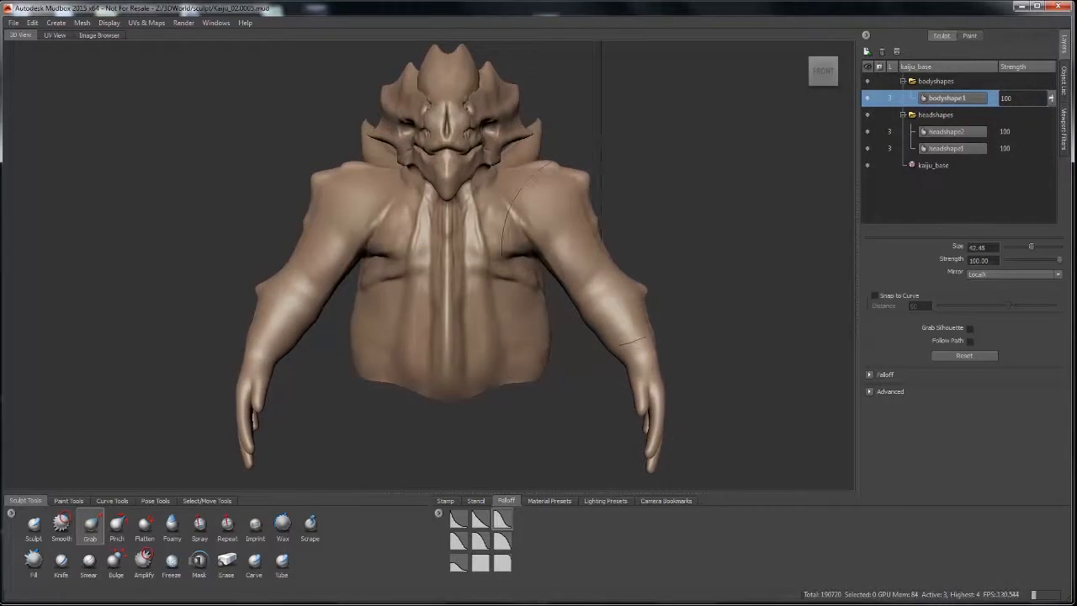
pyautogui.moveTo(601, 251); pyautogui.dragTo(606, 249)
pyautogui.moveTo(537, 262); pyautogui.dragTo(542, 262)
pyautogui.moveTo(578, 198); pyautogui.dragTo(575, 200)
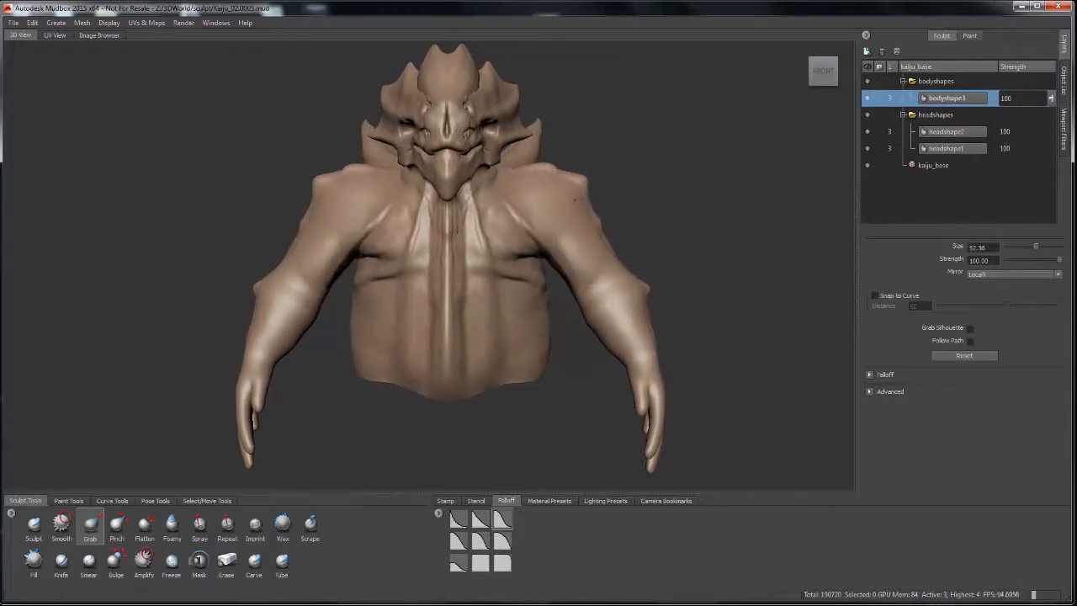
# - Toggle the bodyshape1 layer's visibility and compare the body with and without it from several angles
pyautogui.moveTo(778, 190)
pyautogui.keyDown('alt'); pyautogui.mouseDown()
pyautogui.moveTo(711, 195)
pyautogui.moveTo(536, 263)
pyautogui.moveTo(787, 179)
pyautogui.mouseUp(); pyautogui.keyUp('alt')
pyautogui.click(868, 100)
pyautogui.click(868, 100)
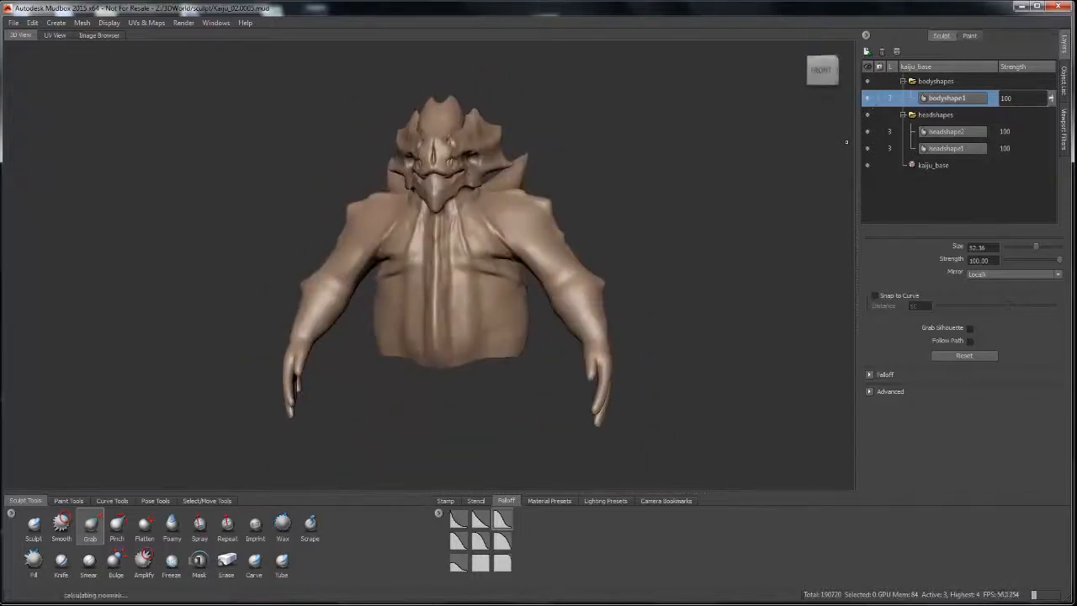
pyautogui.keyDown('alt'); pyautogui.moveTo(743, 143); pyautogui.dragTo(908, 168); pyautogui.keyUp('alt')
pyautogui.click(868, 100)
pyautogui.click(868, 101)
pyautogui.moveTo(522, 198)
pyautogui.keyDown('alt'); pyautogui.mouseDown()
pyautogui.moveTo(598, 163)
pyautogui.moveTo(594, 190)
pyautogui.mouseUp(); pyautogui.keyUp('alt')
# - Add another sculpt layer to the bodyshapes group and name it bodyshape2
pyautogui.click(867, 52)
pyautogui.moveTo(951, 98); pyautogui.dragTo(951, 98)
pyautogui.doubleClick(942, 99)
pyautogui.write('bodyshap')
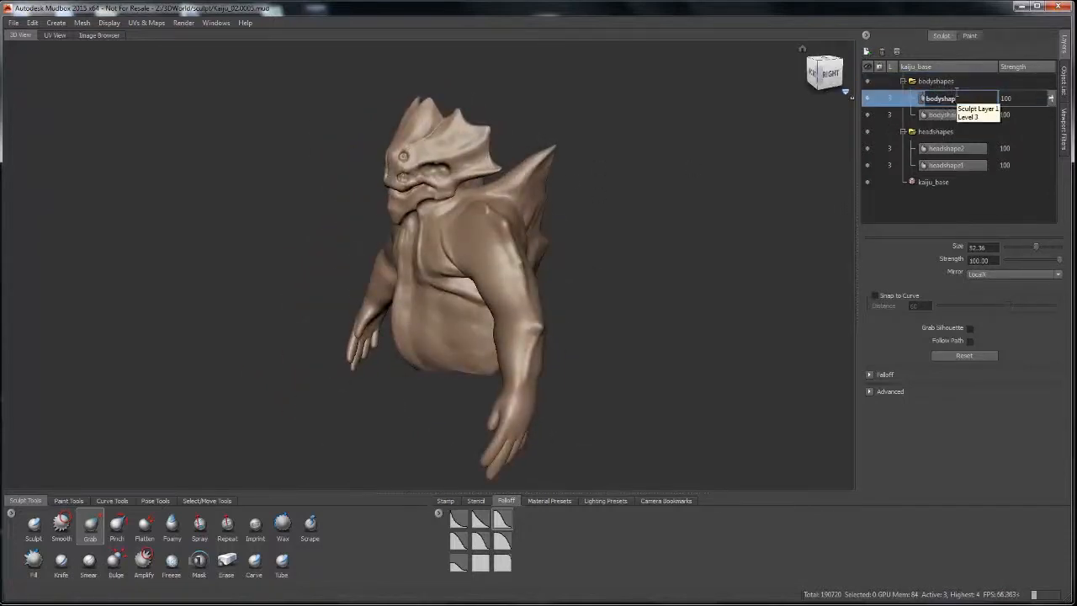
pyautogui.write('e2')
pyautogui.press('Return')
# - Slim the arms, torso and waist on the bodyshape2 layer by pulling them inward with the Grab tool
pyautogui.click(812, 76)
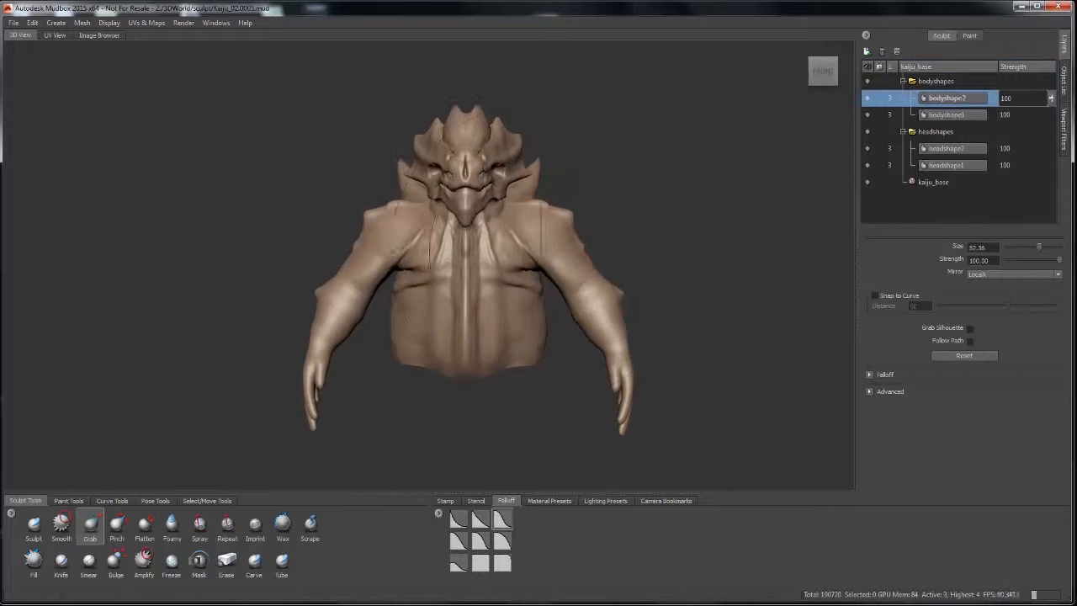
pyautogui.moveTo(590, 270); pyautogui.dragTo(583, 274)
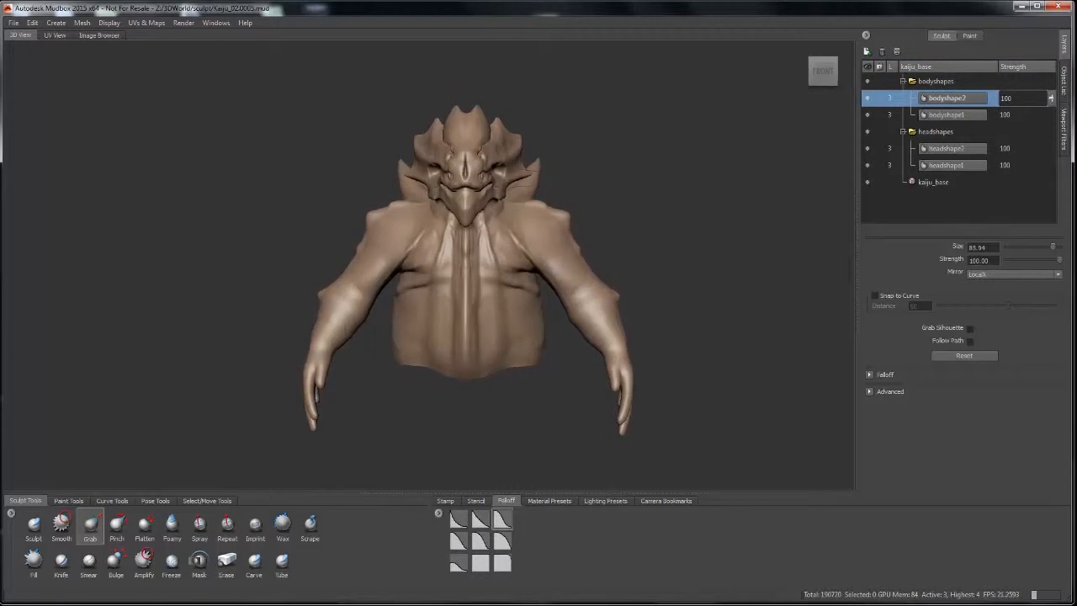
pyautogui.moveTo(536, 342); pyautogui.dragTo(526, 341)
pyautogui.moveTo(600, 305); pyautogui.dragTo(597, 308)
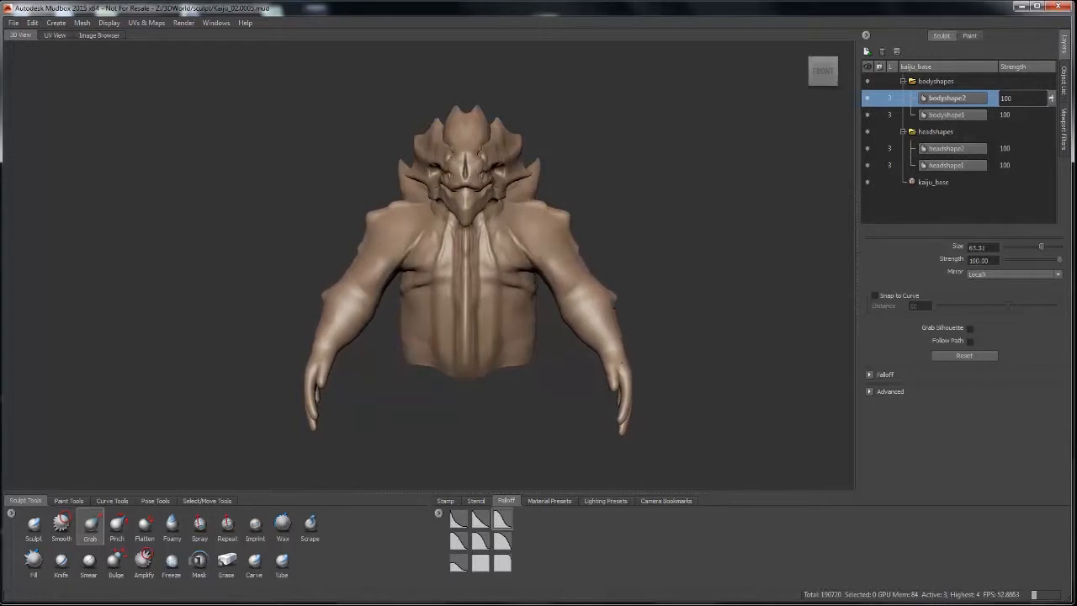
pyautogui.moveTo(616, 369); pyautogui.dragTo(612, 368)
pyautogui.moveTo(595, 293)
pyautogui.mouseDown()
pyautogui.moveTo(578, 297)
pyautogui.moveTo(574, 314)
pyautogui.mouseUp()
pyautogui.moveTo(582, 299); pyautogui.dragTo(574, 299)
pyautogui.moveTo(585, 338); pyautogui.dragTo(586, 321)
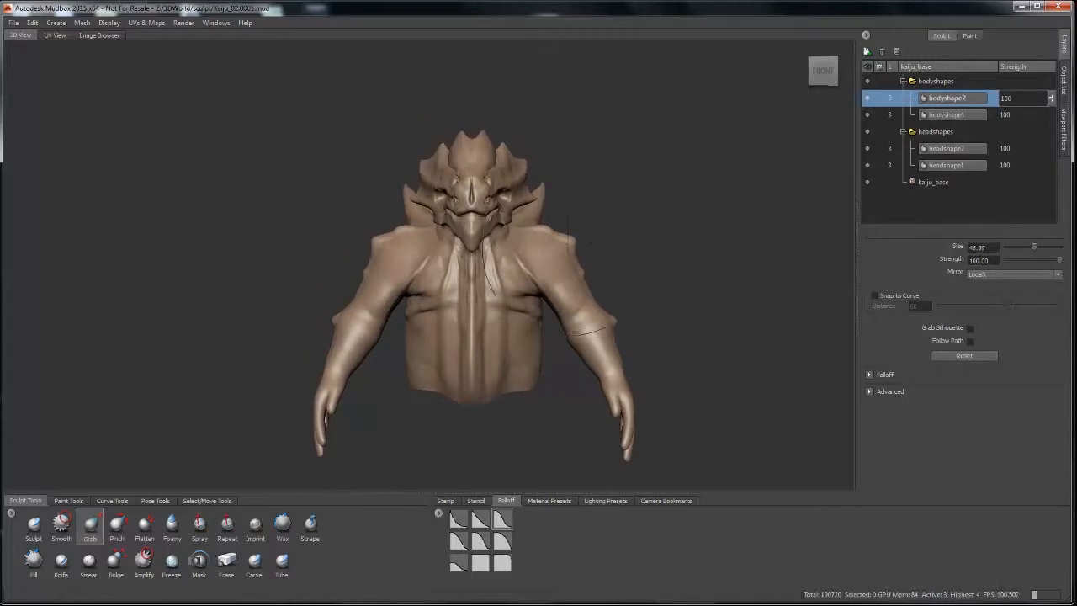
# - Inspect the slimmer body from the side, back and front, toggling the bodyshape2 layer to compare
pyautogui.moveTo(567, 250)
pyautogui.keyDown('alt'); pyautogui.mouseDown()
pyautogui.moveTo(829, 236)
pyautogui.moveTo(809, 262)
pyautogui.mouseUp(); pyautogui.keyUp('alt')
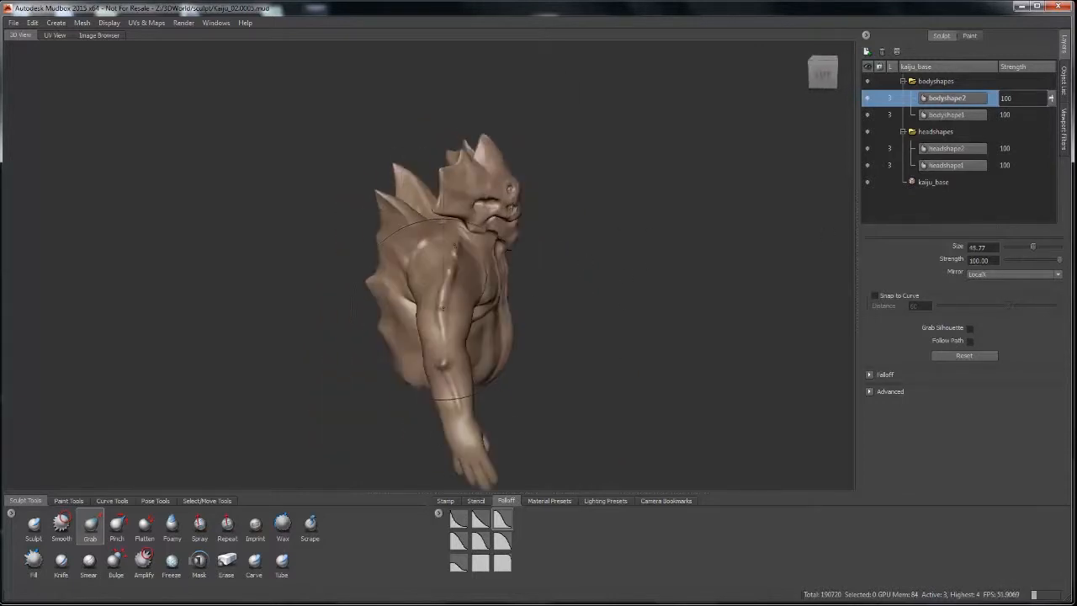
pyautogui.keyDown('alt'); pyautogui.moveTo(488, 290); pyautogui.dragTo(640, 282); pyautogui.keyUp('alt')
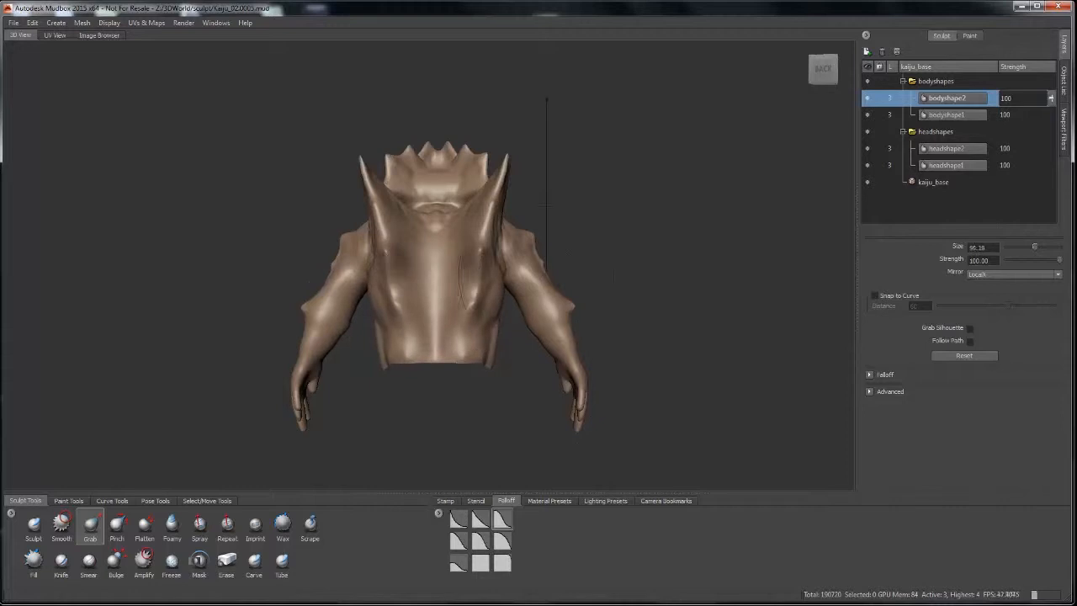
pyautogui.keyDown('alt'); pyautogui.moveTo(536, 290); pyautogui.dragTo(709, 354); pyautogui.keyUp('alt')
pyautogui.keyDown('alt'); pyautogui.moveTo(516, 317); pyautogui.dragTo(502, 328); pyautogui.keyUp('alt')
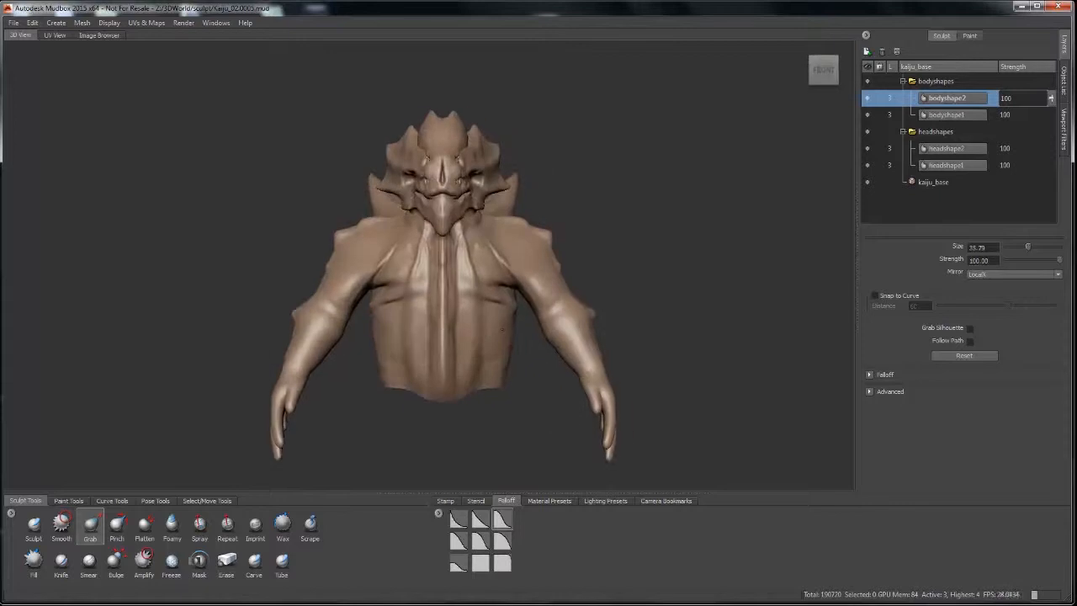
pyautogui.click(868, 99)
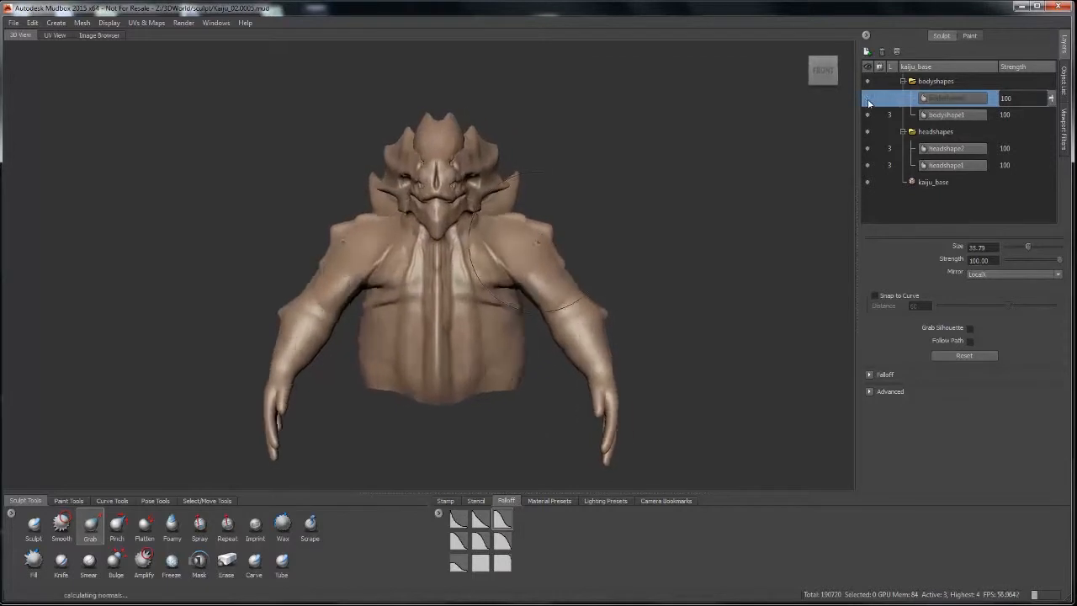
pyautogui.click(867, 99)
pyautogui.keyDown('alt'); pyautogui.moveTo(622, 290); pyautogui.dragTo(897, 79); pyautogui.keyUp('alt')
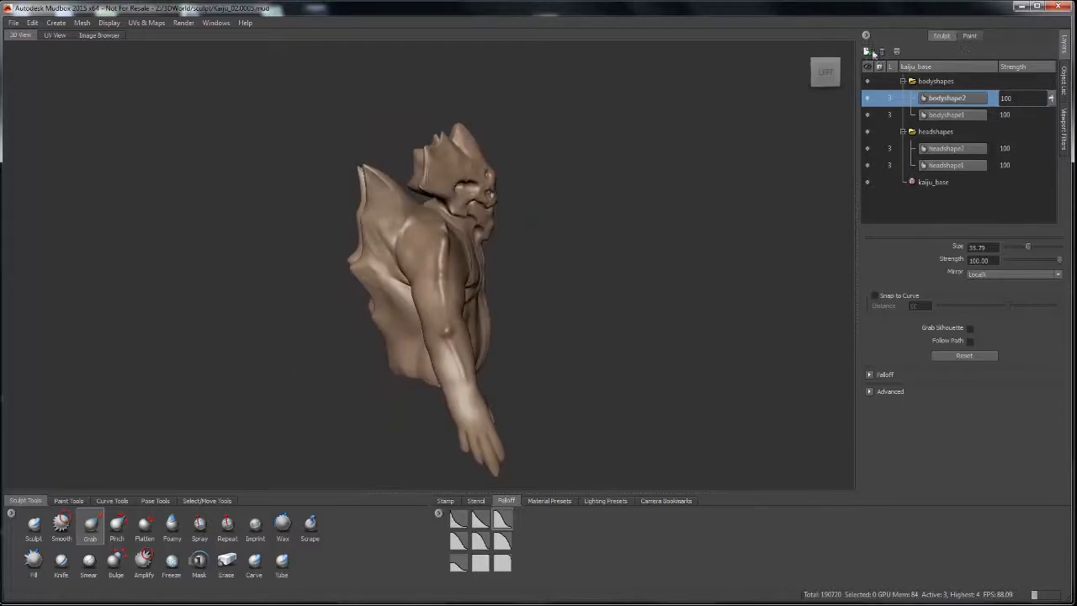
pyautogui.rightClick(937, 85)
pyautogui.click(979, 106)
pyautogui.doubleClick(941, 82)
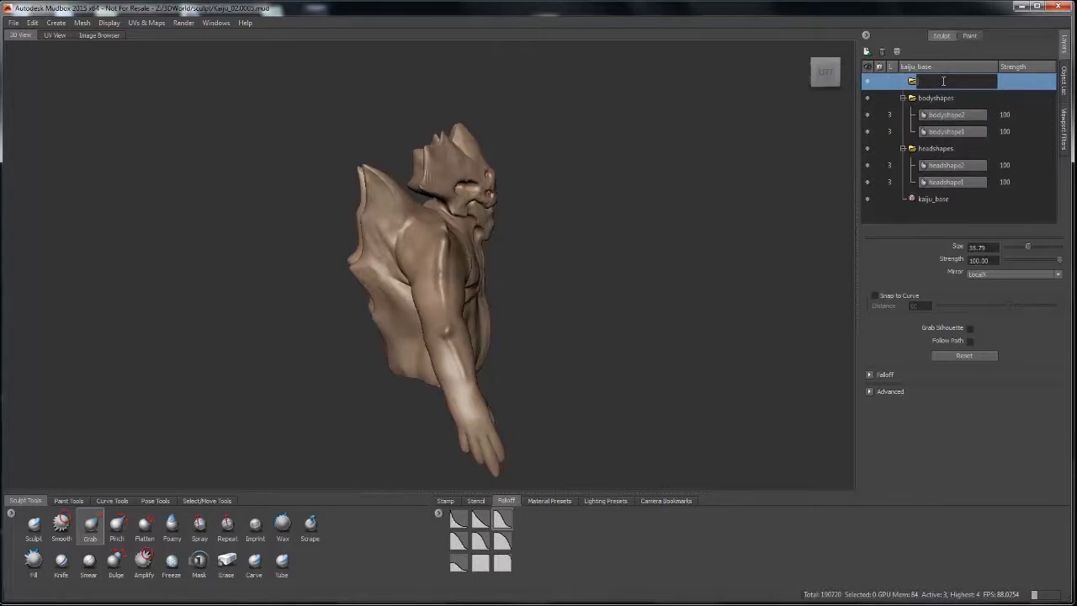
pyautogui.press('Escape')
pyautogui.click(884, 54)
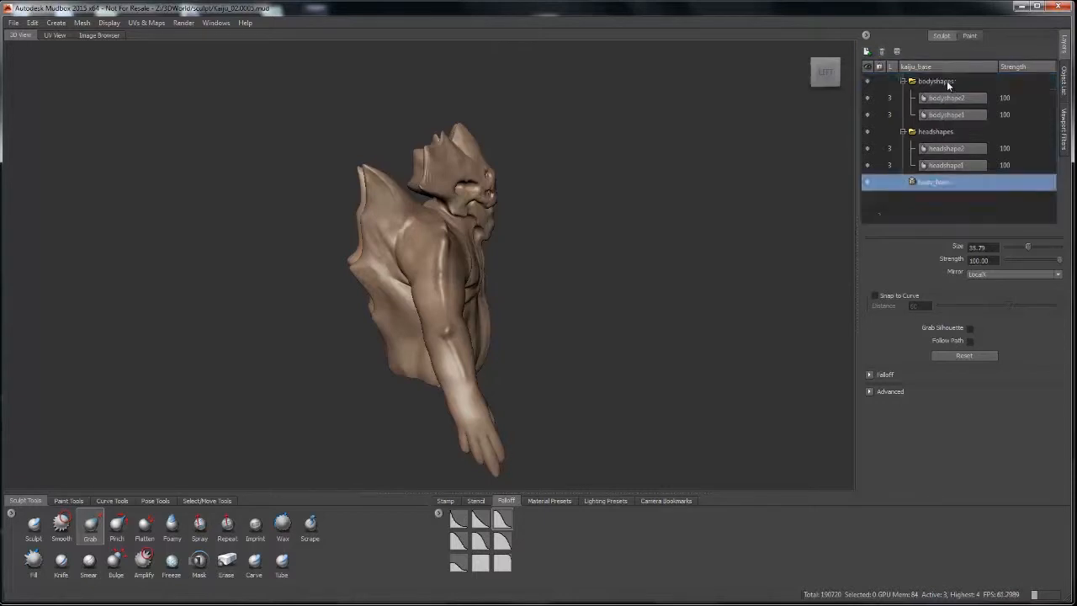
# - Add a new sculpt layer to the bodyshapes group and name it finshape1
pyautogui.click(947, 85)
pyautogui.click(868, 53)
pyautogui.moveTo(940, 94); pyautogui.dragTo(942, 98)
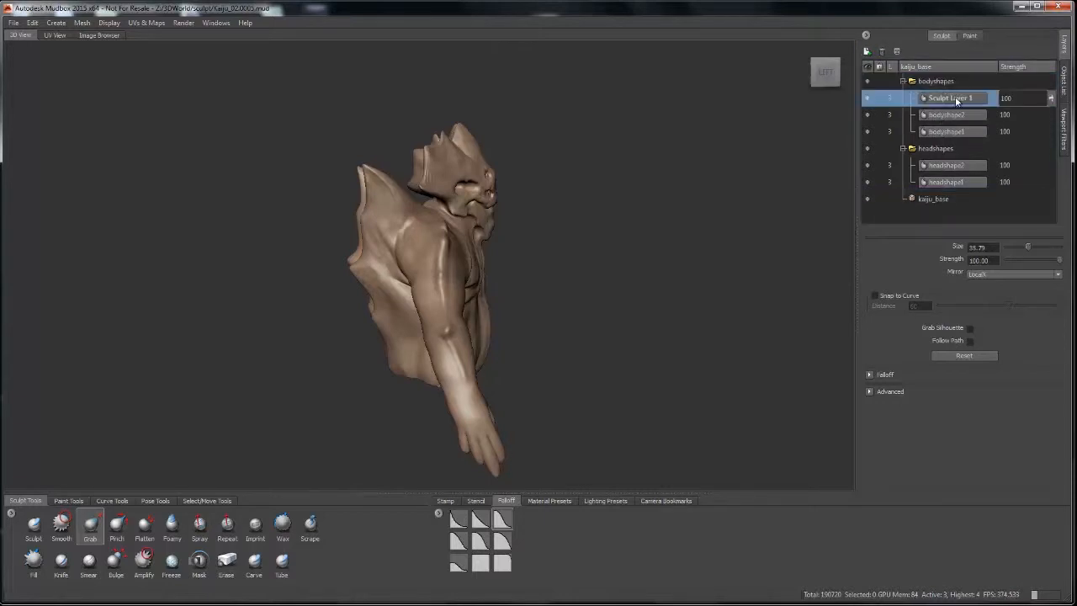
pyautogui.doubleClick(975, 99)
pyautogui.write('finshape1')
pyautogui.press('Return')
# - Spread the tips of the two back fins outward on the finshape1 layer with the Grab tool
pyautogui.keyDown('alt'); pyautogui.moveTo(336, 379); pyautogui.dragTo(521, 383); pyautogui.keyUp('alt')
pyautogui.keyDown('alt'); pyautogui.moveTo(560, 181); pyautogui.dragTo(571, 113); pyautogui.keyUp('alt')
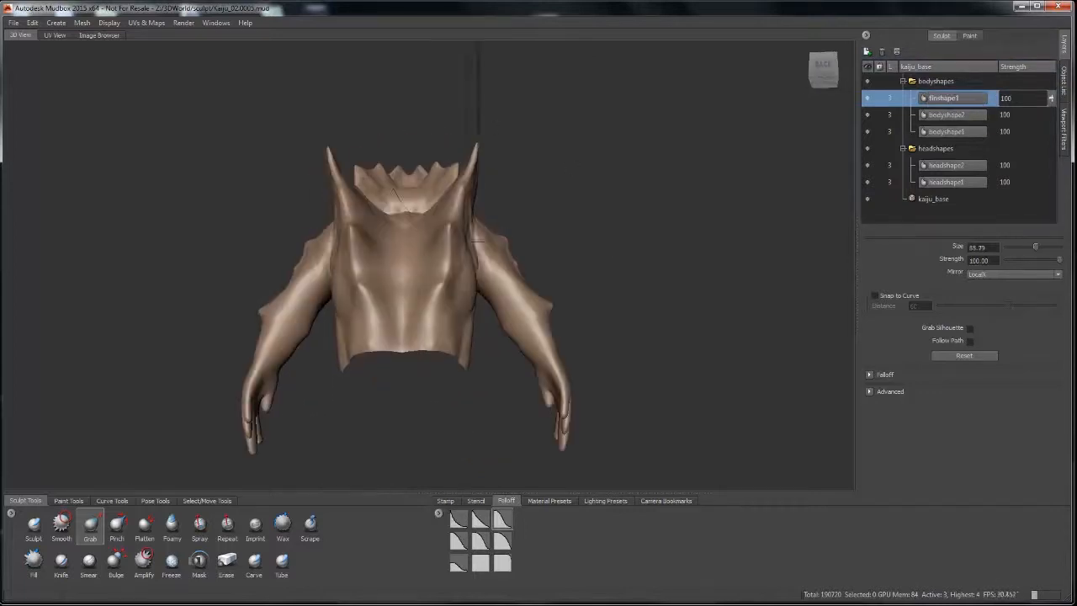
pyautogui.moveTo(473, 173); pyautogui.dragTo(502, 170)
pyautogui.moveTo(420, 253)
pyautogui.keyDown('alt'); pyautogui.mouseDown()
pyautogui.moveTo(547, 311)
pyautogui.moveTo(681, 277)
pyautogui.moveTo(669, 382)
pyautogui.mouseUp(); pyautogui.keyUp('alt')
pyautogui.moveTo(560, 194); pyautogui.dragTo(541, 196)
pyautogui.moveTo(540, 252)
pyautogui.keyDown('alt'); pyautogui.mouseDown()
pyautogui.moveTo(538, 147)
pyautogui.moveTo(520, 145)
pyautogui.mouseUp(); pyautogui.keyUp('alt')
pyautogui.keyDown('alt'); pyautogui.moveTo(361, 211); pyautogui.dragTo(362, 323, button='right'); pyautogui.keyUp('alt')
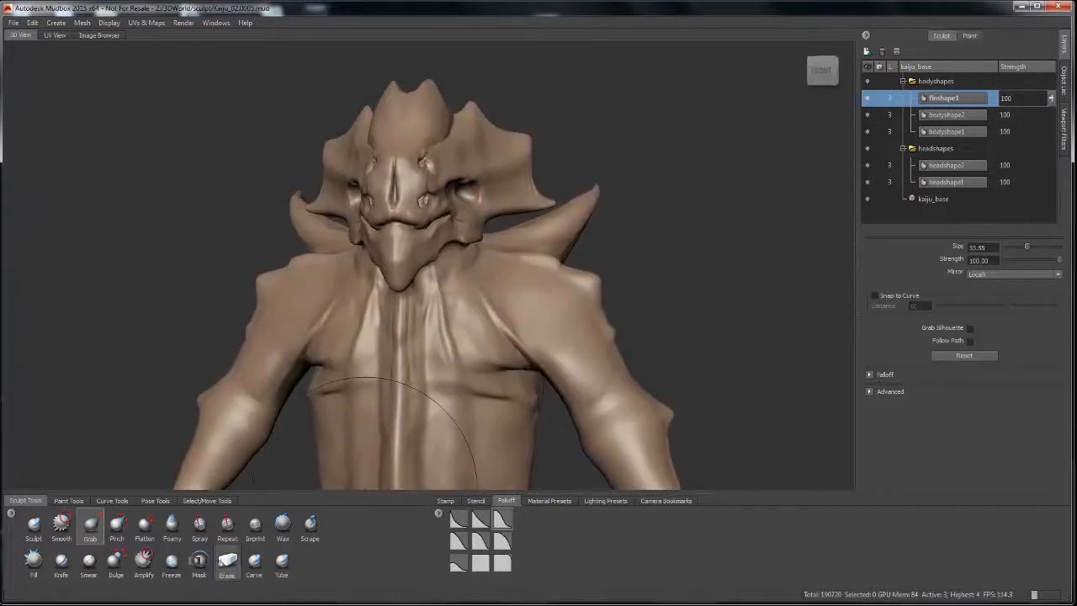
# - Erase the stray finshape1 deformation around the head frill with the Erase tool
pyautogui.click(227, 564)
pyautogui.moveTo(521, 160)
pyautogui.keyDown('alt'); pyautogui.mouseDown()
pyautogui.moveTo(471, 157)
pyautogui.moveTo(503, 178)
pyautogui.moveTo(498, 139)
pyautogui.moveTo(434, 156)
pyautogui.mouseUp(); pyautogui.keyUp('alt')
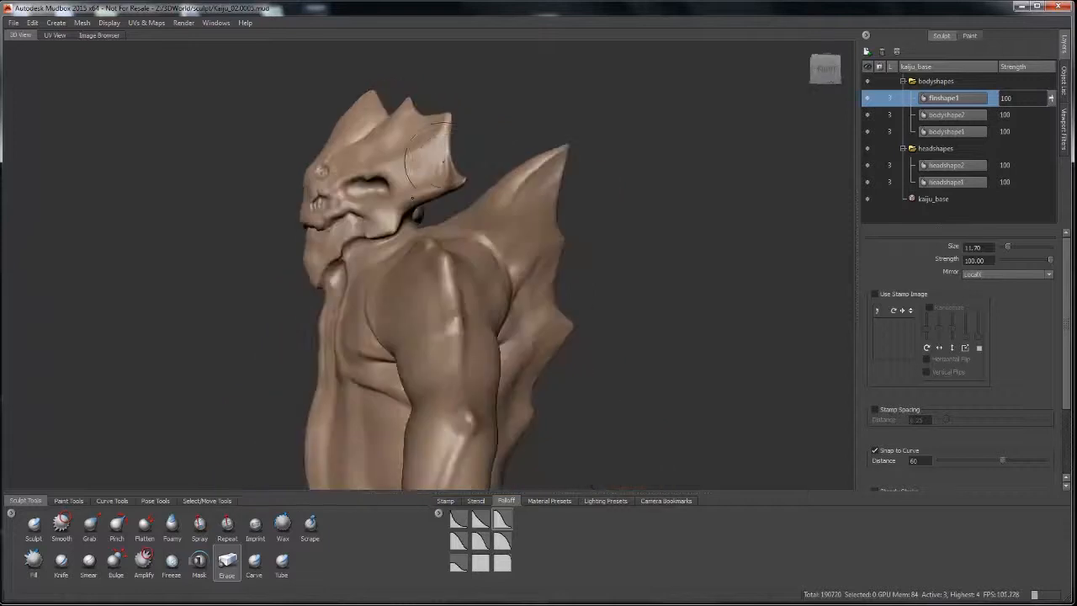
pyautogui.keyDown('alt'); pyautogui.moveTo(321, 172); pyautogui.dragTo(252, 175); pyautogui.keyUp('alt')
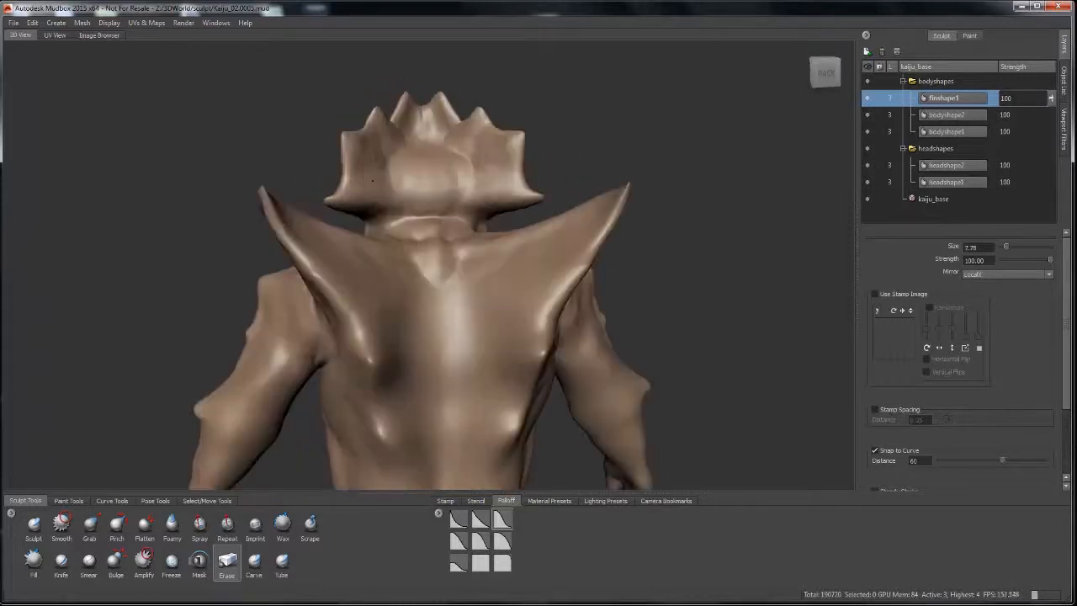
pyautogui.keyDown('alt'); pyautogui.moveTo(529, 184); pyautogui.dragTo(337, 246); pyautogui.keyUp('alt')
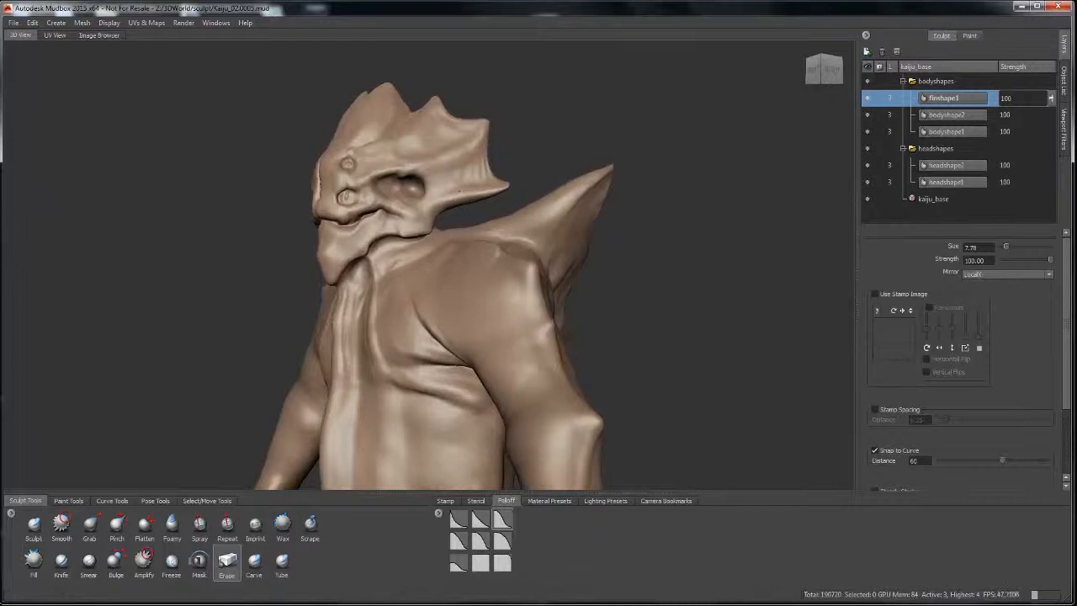
pyautogui.keyDown('alt'); pyautogui.moveTo(459, 190); pyautogui.dragTo(560, 192); pyautogui.keyUp('alt')
pyautogui.keyDown('alt'); pyautogui.moveTo(559, 192); pyautogui.dragTo(492, 197, button='right'); pyautogui.keyUp('alt')
pyautogui.moveTo(492, 198)
pyautogui.keyDown('alt'); pyautogui.mouseDown()
pyautogui.moveTo(269, 202)
pyautogui.moveTo(412, 202)
pyautogui.mouseUp(); pyautogui.keyUp('alt')
# - Refine the outward curve of the back fins on the finshape1 layer with the Grab tool
pyautogui.click(90, 526)
pyautogui.moveTo(471, 278)
pyautogui.keyDown('alt'); pyautogui.mouseDown()
pyautogui.moveTo(362, 273)
pyautogui.moveTo(520, 171)
pyautogui.mouseUp(); pyautogui.keyUp('alt')
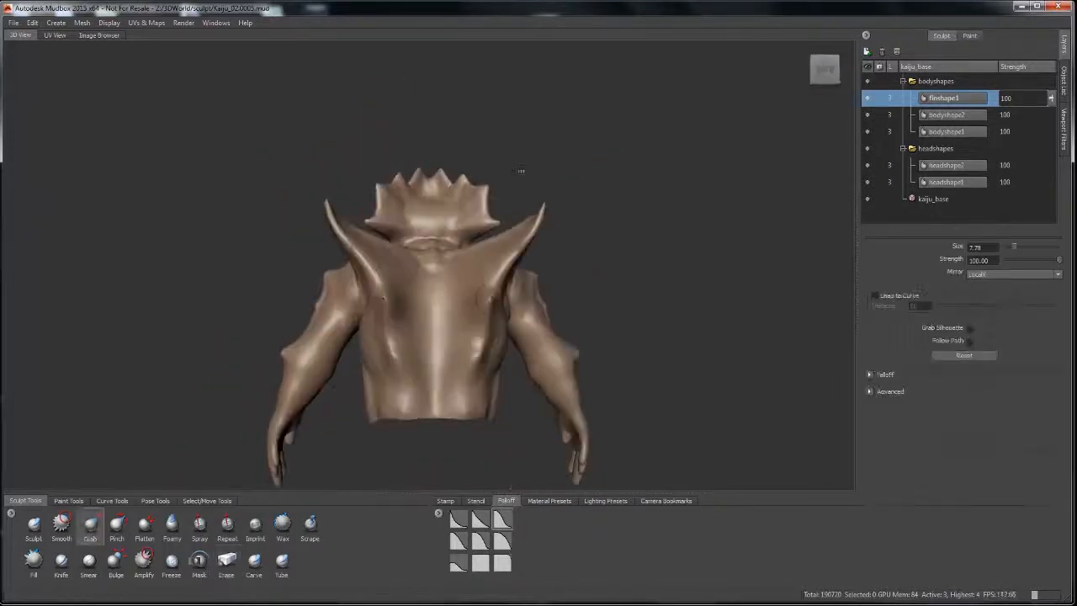
pyautogui.moveTo(493, 298)
pyautogui.keyDown('alt'); pyautogui.mouseDown()
pyautogui.moveTo(486, 312)
pyautogui.moveTo(534, 337)
pyautogui.moveTo(626, 328)
pyautogui.moveTo(474, 330)
pyautogui.moveTo(491, 278)
pyautogui.moveTo(491, 313)
pyautogui.moveTo(761, 326)
pyautogui.moveTo(589, 311)
pyautogui.moveTo(637, 288)
pyautogui.moveTo(679, 234)
pyautogui.moveTo(754, 274)
pyautogui.mouseUp(); pyautogui.keyUp('alt')
# - Hide finshape1 and add a new sculpt layer named finshape2 in the bodyshapes group
pyautogui.click(867, 99)
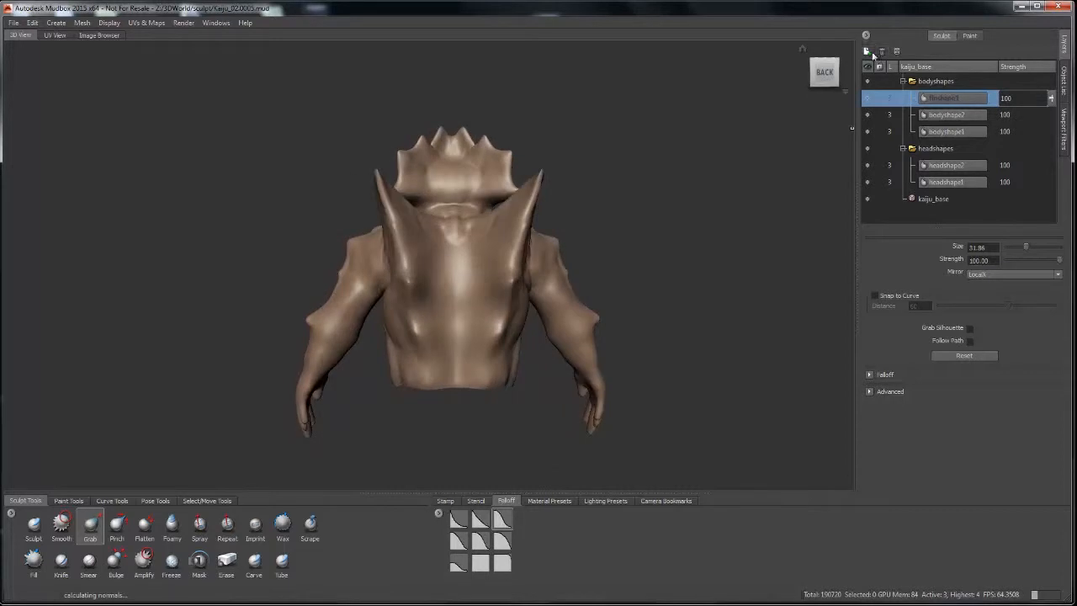
pyautogui.click(867, 51)
pyautogui.click(963, 94)
pyautogui.write('finshape')
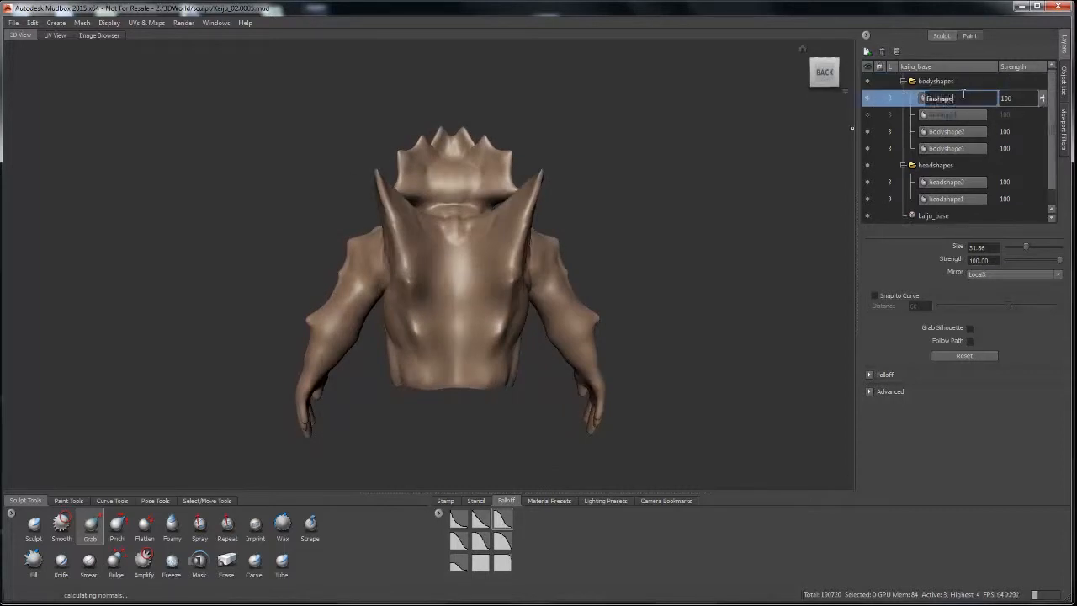
pyautogui.write('2')
pyautogui.press('Return')
# - Pull the back fins up into tall, curved spikes on the finshape2 layer with the Grab tool
pyautogui.keyDown('alt'); pyautogui.moveTo(656, 277); pyautogui.dragTo(744, 290); pyautogui.keyUp('alt')
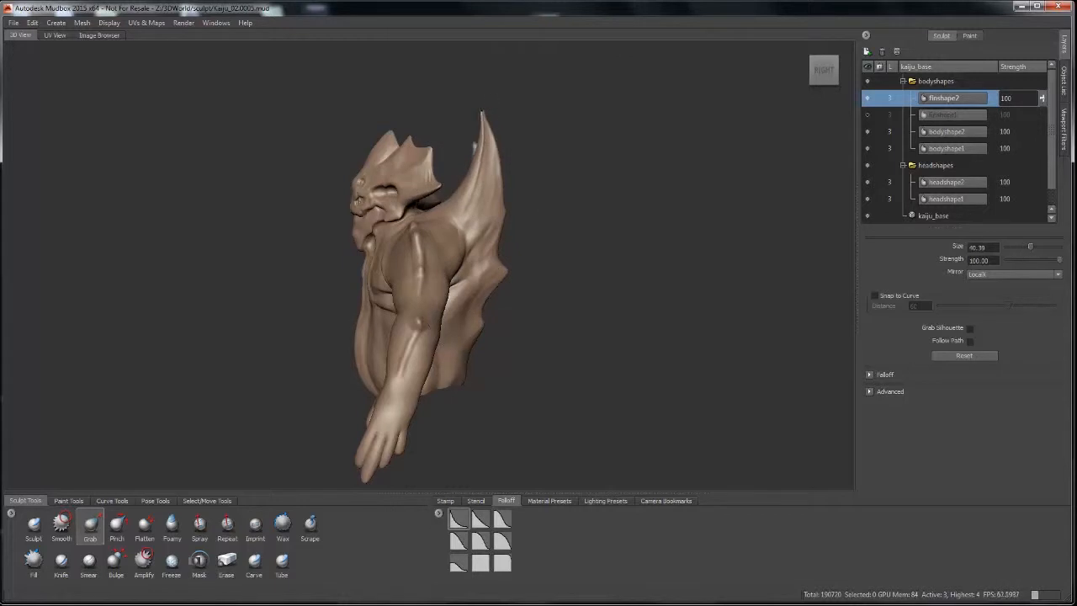
pyautogui.moveTo(533, 141)
pyautogui.keyDown('alt'); pyautogui.mouseDown()
pyautogui.moveTo(686, 226)
pyautogui.moveTo(848, 217)
pyautogui.moveTo(588, 170)
pyautogui.mouseUp(); pyautogui.keyUp('alt')
pyautogui.keyDown('alt'); pyautogui.moveTo(588, 170); pyautogui.dragTo(639, 252, button='right'); pyautogui.keyUp('alt')
pyautogui.keyDown('alt'); pyautogui.moveTo(555, 269); pyautogui.dragTo(665, 298); pyautogui.keyUp('alt')
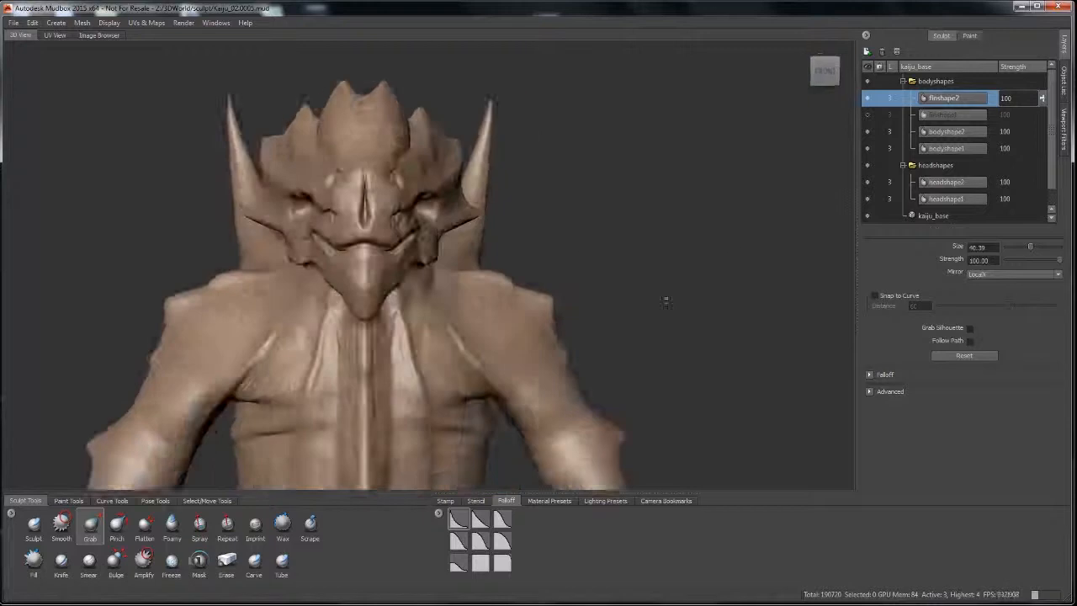
pyautogui.keyDown('alt'); pyautogui.moveTo(665, 297); pyautogui.dragTo(597, 286, button='right'); pyautogui.keyUp('alt')
# - Show finshape1 together with finshape2, then lower finshape2's strength and restore it to 100 to compare the blend
pyautogui.click(868, 115)
pyautogui.keyDown('alt'); pyautogui.moveTo(807, 171); pyautogui.dragTo(828, 190); pyautogui.keyUp('alt')
pyautogui.keyDown('alt'); pyautogui.moveTo(757, 201); pyautogui.dragTo(336, 205); pyautogui.keyUp('alt')
pyautogui.moveTo(1042, 100); pyautogui.dragTo(1026, 101)
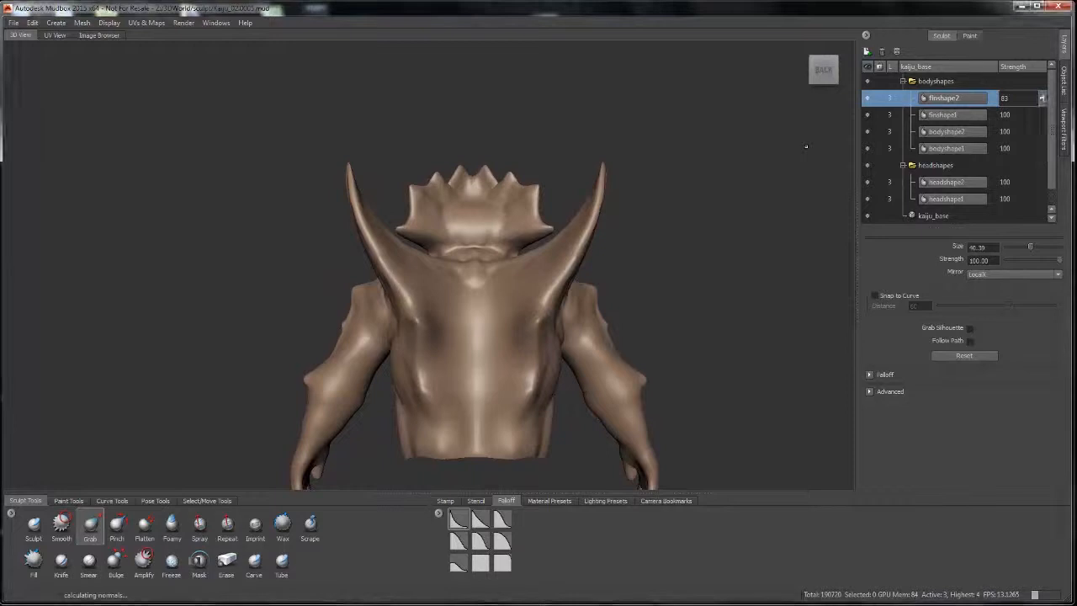
pyautogui.keyDown('alt'); pyautogui.moveTo(589, 197); pyautogui.dragTo(757, 194); pyautogui.keyUp('alt')
pyautogui.moveTo(1025, 101); pyautogui.dragTo(1041, 111)
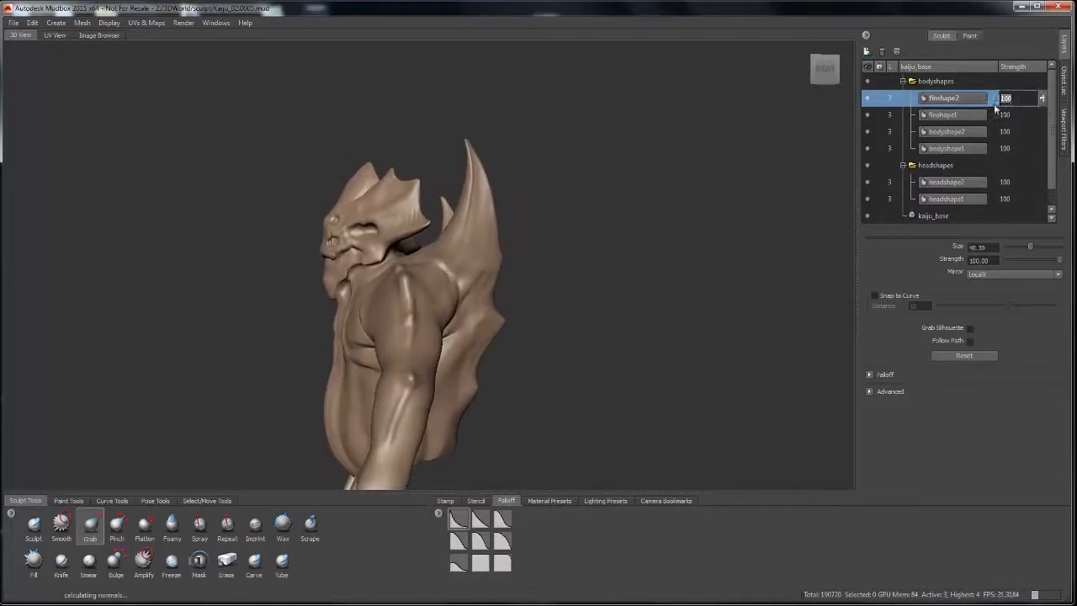
# - Set the strength of both finshape2 and finshape1 to 200 and view the exaggerated fins from the front
pyautogui.keyDown('alt'); pyautogui.moveTo(616, 254); pyautogui.dragTo(731, 244); pyautogui.keyUp('alt')
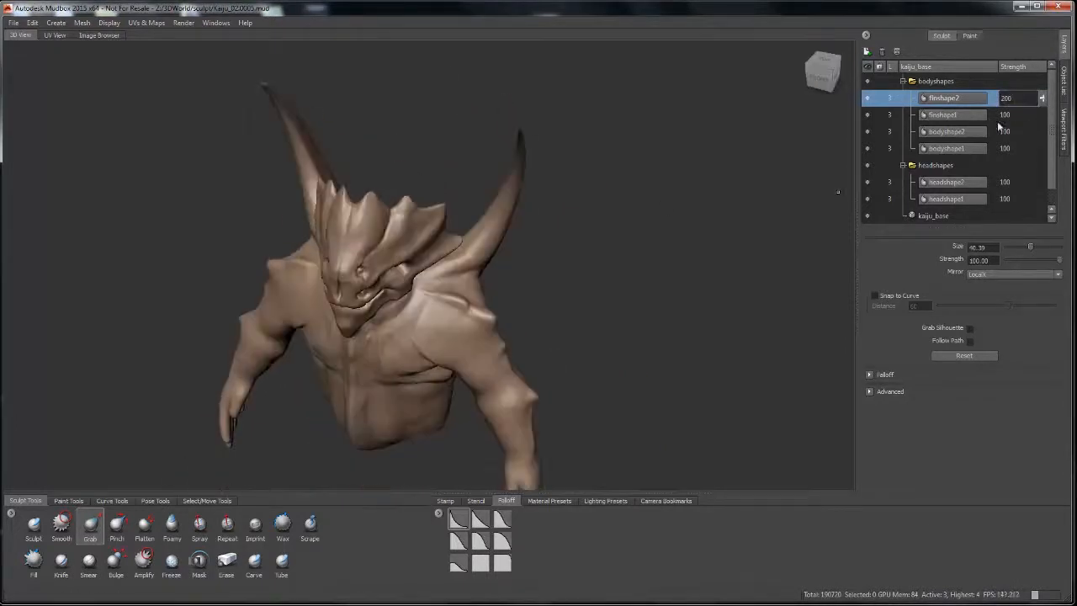
pyautogui.click(1040, 114)
pyautogui.click(1042, 113)
pyautogui.write('20')
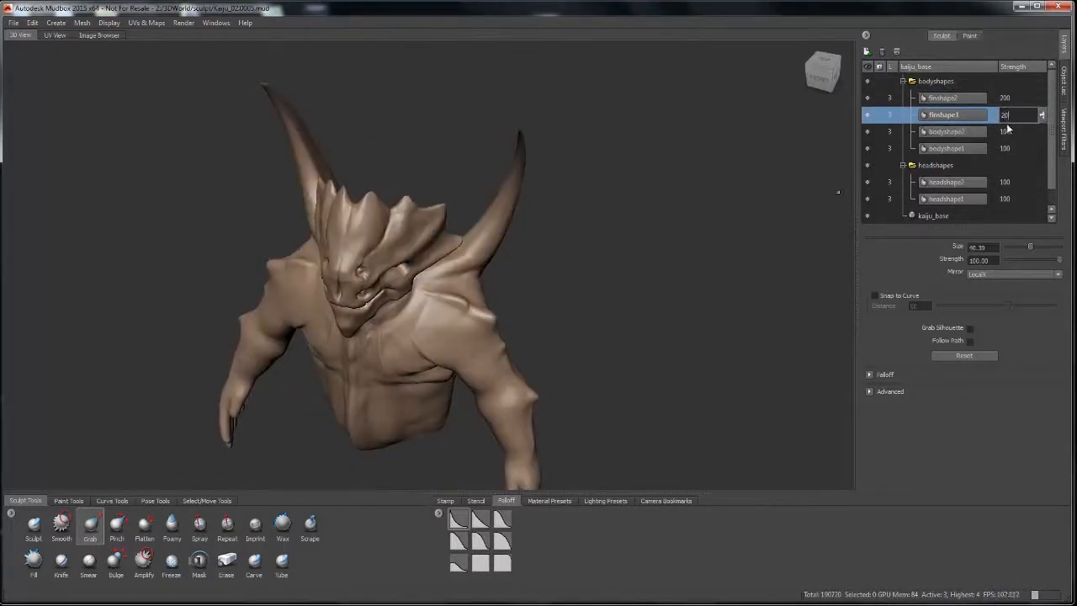
pyautogui.write('0')
pyautogui.press('Return')
pyautogui.moveTo(656, 252)
pyautogui.keyDown('alt'); pyautogui.mouseDown()
pyautogui.moveTo(723, 248)
pyautogui.moveTo(487, 248)
pyautogui.moveTo(702, 257)
pyautogui.moveTo(694, 358)
pyautogui.moveTo(696, 252)
pyautogui.moveTo(660, 349)
pyautogui.moveTo(665, 281)
pyautogui.moveTo(690, 248)
pyautogui.mouseUp(); pyautogui.keyUp('alt')
pyautogui.keyDown('alt'); pyautogui.moveTo(690, 249); pyautogui.dragTo(631, 253, button='right'); pyautogui.keyUp('alt')
pyautogui.moveTo(631, 253)
pyautogui.keyDown('alt'); pyautogui.mouseDown()
pyautogui.moveTo(815, 252)
pyautogui.moveTo(645, 251)
pyautogui.mouseUp(); pyautogui.keyUp('alt')
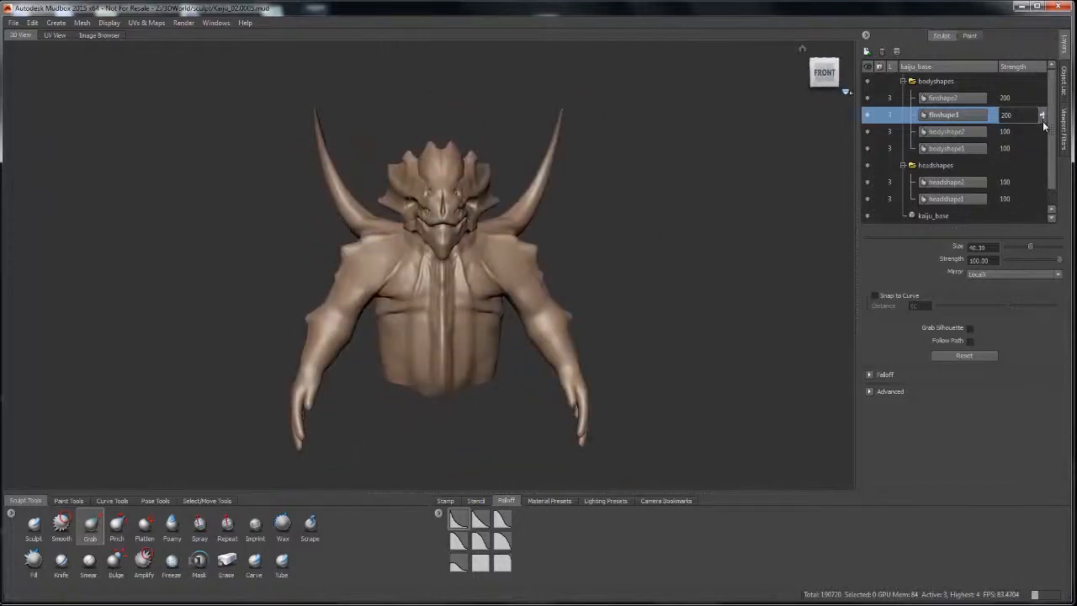
# - Set the strength of both finshape1 and finshape2 to 150 and check the fins
pyautogui.moveTo(1042, 118)
pyautogui.mouseDown()
pyautogui.moveTo(990, 125)
pyautogui.moveTo(999, 101)
pyautogui.mouseUp()
pyautogui.click(1023, 99)
pyautogui.write('150')
pyautogui.press('Return')
pyautogui.moveTo(715, 244)
pyautogui.keyDown('alt'); pyautogui.mouseDown()
pyautogui.moveTo(505, 251)
pyautogui.moveTo(686, 249)
pyautogui.mouseUp(); pyautogui.keyUp('alt')
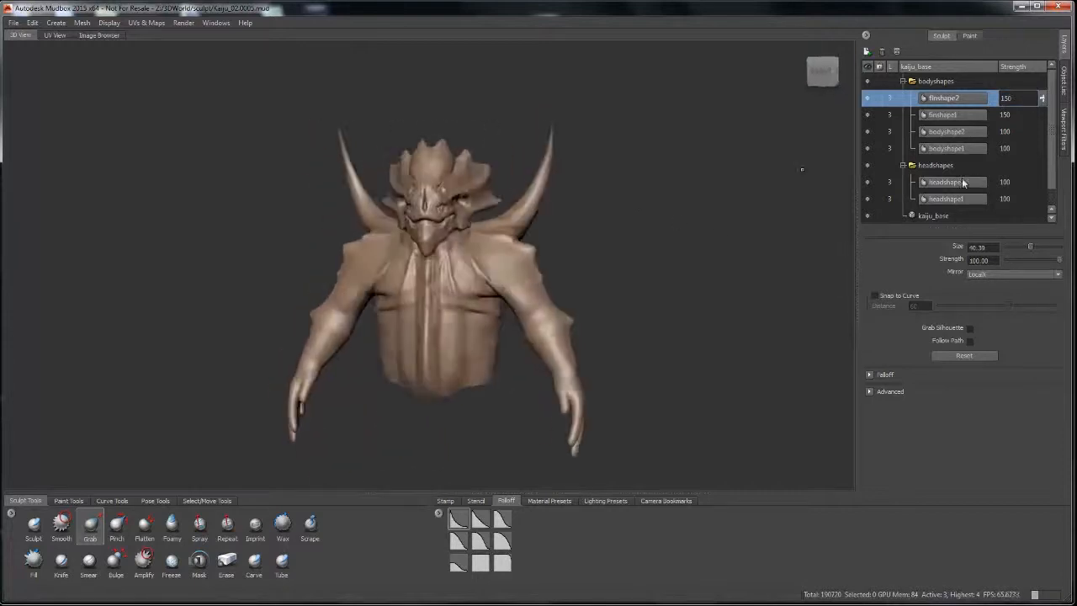
# - Lower bodyshape2's strength and restore it to 100 from the front and side to compare the body blend
pyautogui.click(1040, 135)
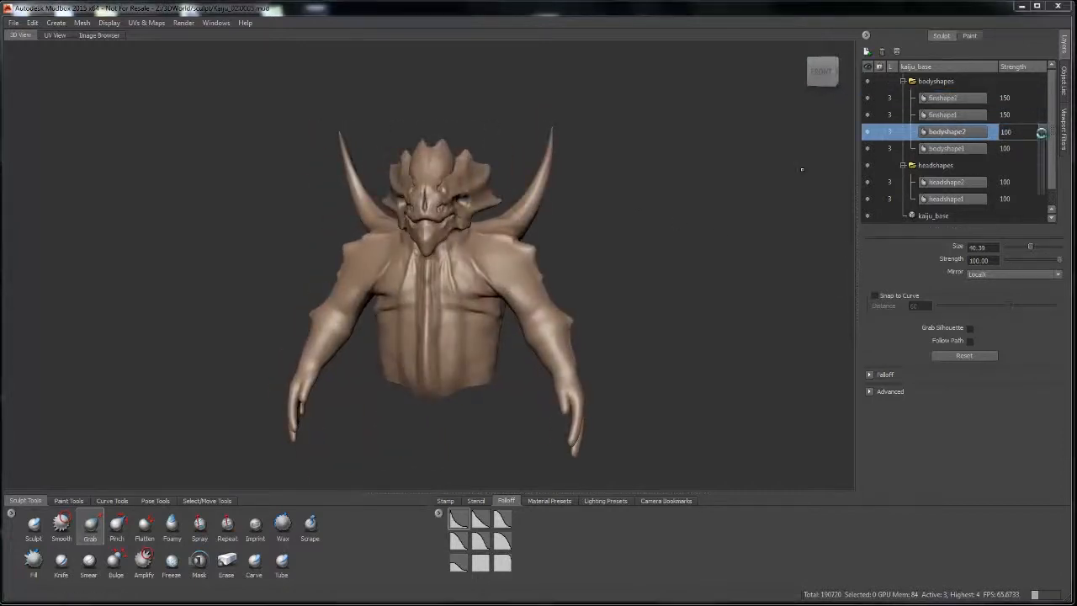
pyautogui.moveTo(1044, 147); pyautogui.dragTo(1049, 125)
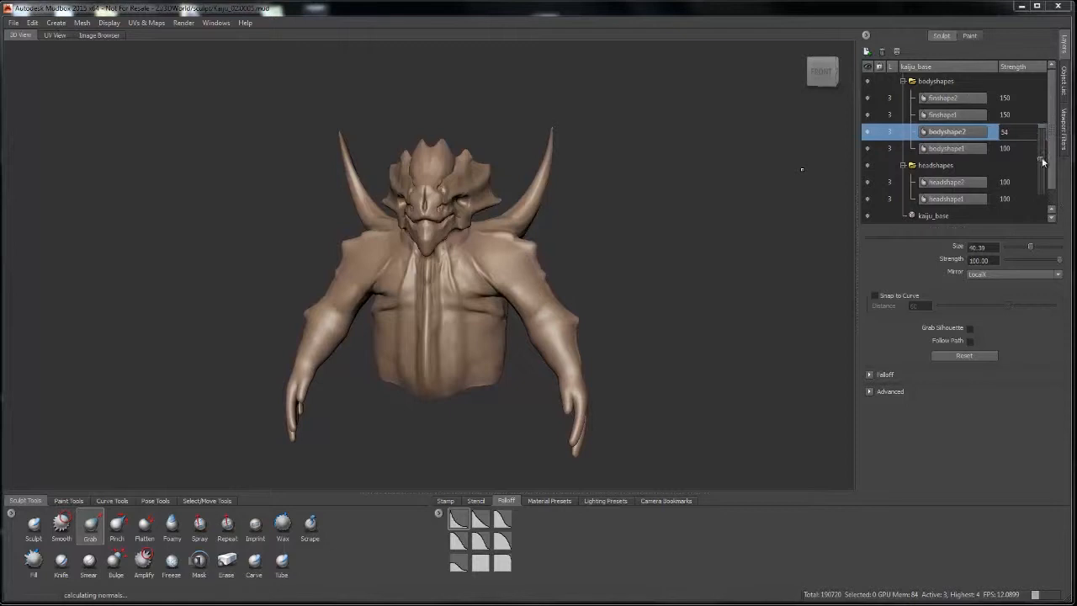
pyautogui.moveTo(1043, 162); pyautogui.dragTo(1043, 132)
pyautogui.click(1017, 149)
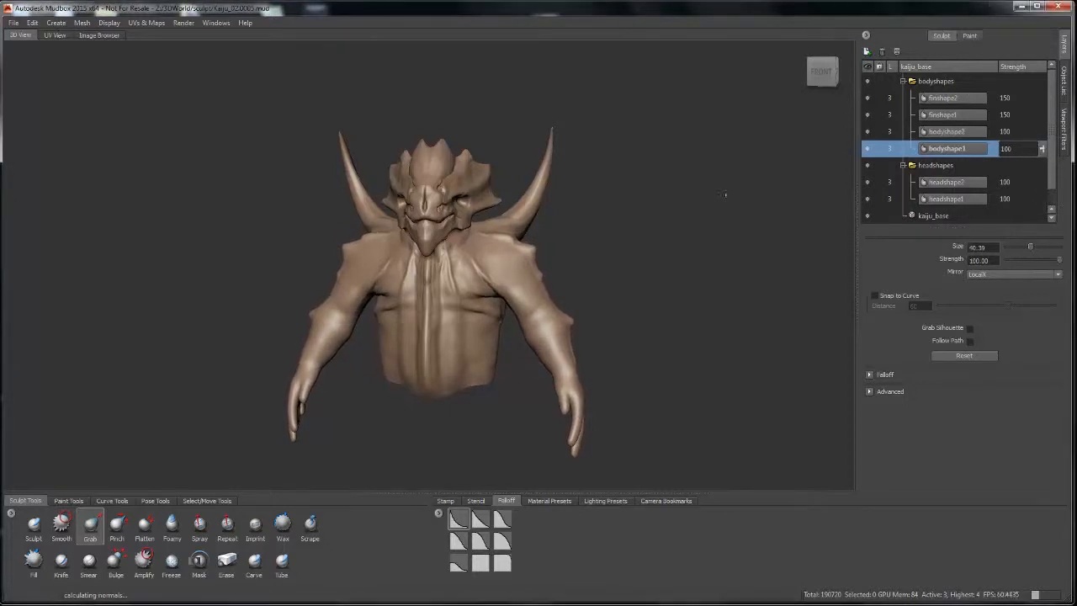
pyautogui.keyDown('alt'); pyautogui.moveTo(724, 194); pyautogui.dragTo(593, 233); pyautogui.keyUp('alt')
pyautogui.click(1041, 133)
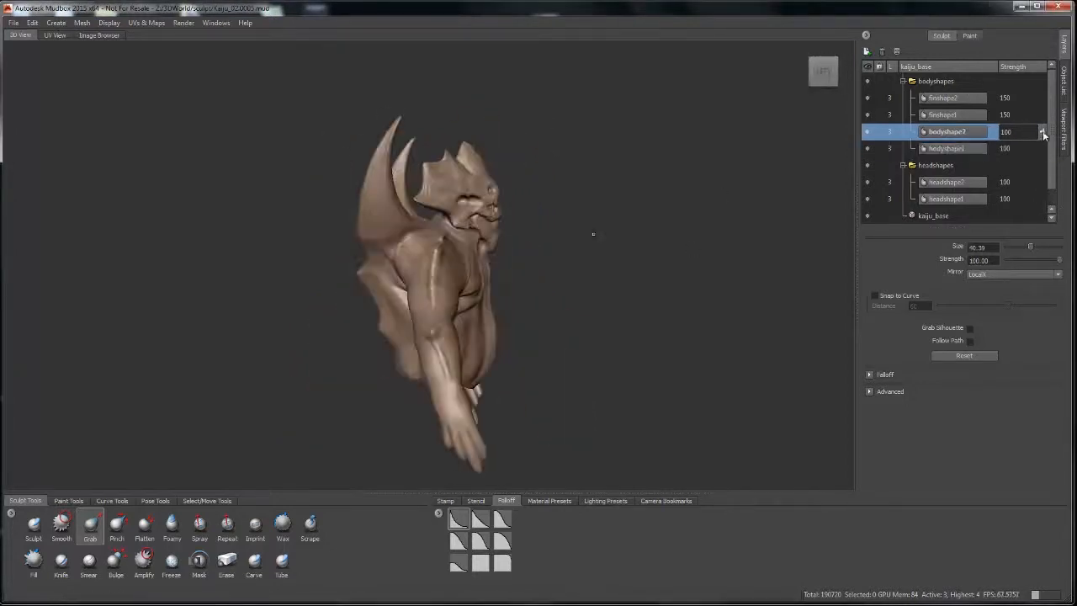
pyautogui.moveTo(1041, 133)
pyautogui.mouseDown()
pyautogui.moveTo(1045, 205)
pyautogui.moveTo(1034, 117)
pyautogui.mouseUp()
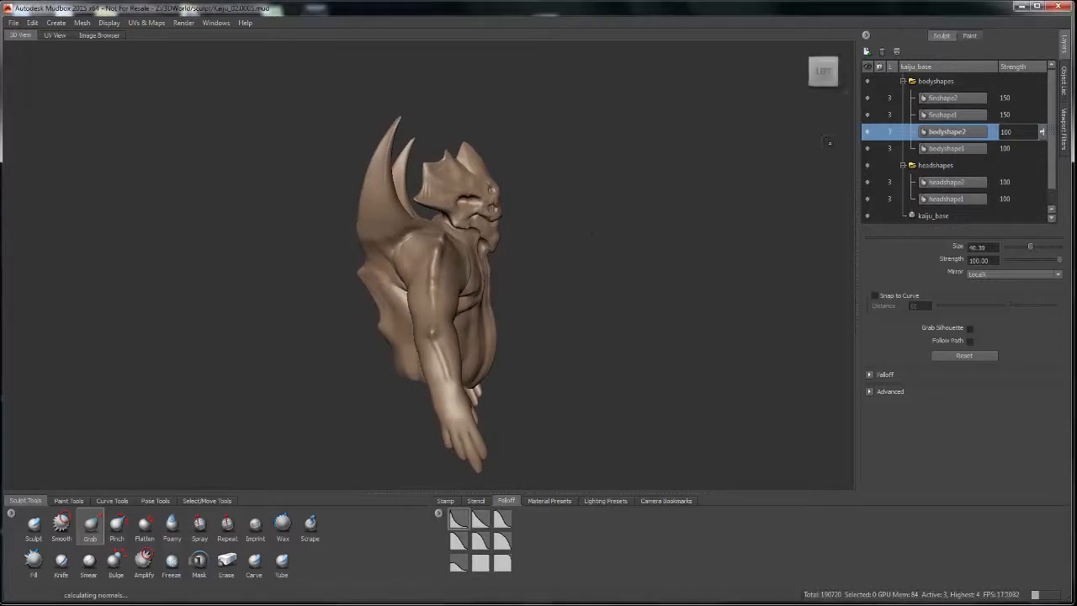
pyautogui.moveTo(811, 160)
pyautogui.keyDown('alt'); pyautogui.mouseDown()
pyautogui.moveTo(723, 222)
pyautogui.moveTo(652, 238)
pyautogui.moveTo(744, 177)
pyautogui.mouseUp(); pyautogui.keyUp('alt')
# - Vary headshape2's strength and restore it to 100 while inspecting the head up close
pyautogui.click(1029, 180)
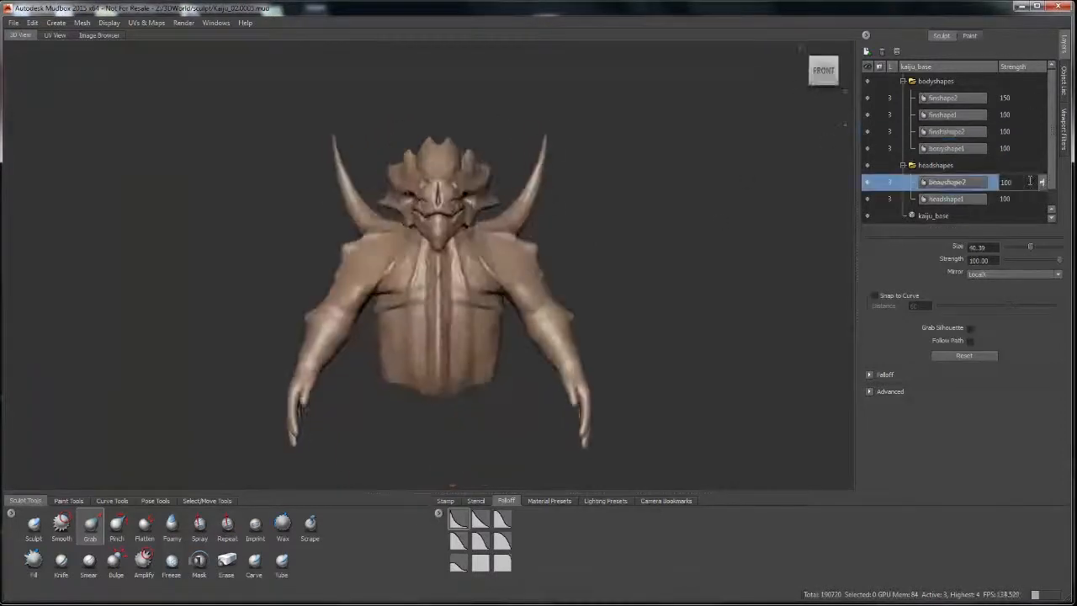
pyautogui.moveTo(1040, 185)
pyautogui.mouseDown()
pyautogui.moveTo(1040, 203)
pyautogui.moveTo(1039, 172)
pyautogui.mouseUp()
pyautogui.keyDown('alt'); pyautogui.moveTo(743, 194); pyautogui.dragTo(804, 198, button='right'); pyautogui.keyUp('alt')
pyautogui.moveTo(803, 197)
pyautogui.keyDown('alt'); pyautogui.mouseDown()
pyautogui.moveTo(745, 190)
pyautogui.moveTo(757, 173)
pyautogui.mouseUp(); pyautogui.keyUp('alt')
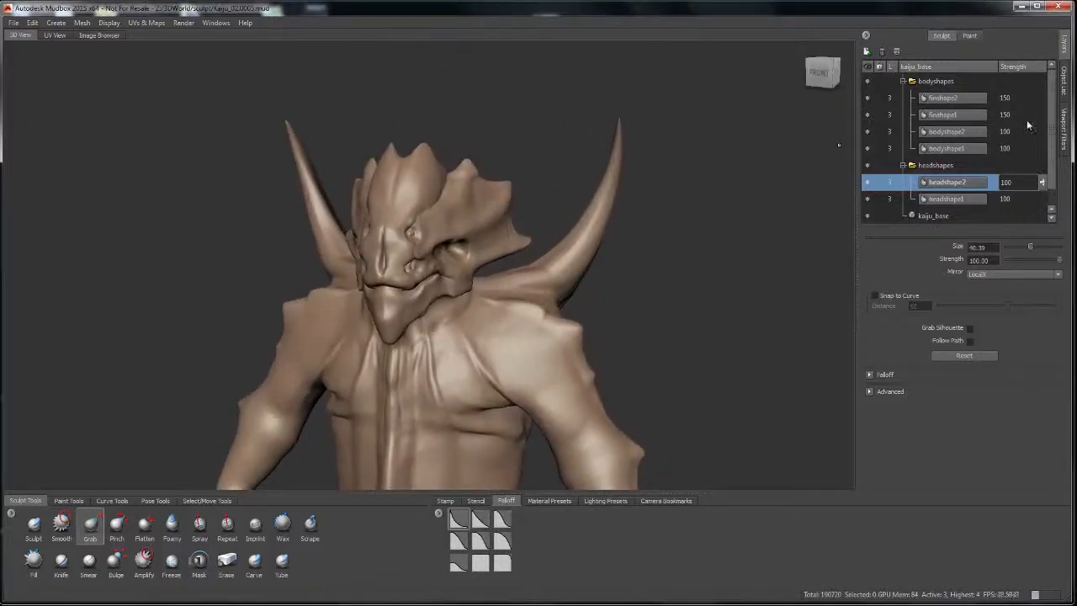
pyautogui.moveTo(1042, 180); pyautogui.dragTo(1044, 131)
# - Hide headshape2 and headshape1, then show them one after the other to compare the head shapes
pyautogui.click(867, 182)
pyautogui.click(868, 200)
pyautogui.keyDown('alt'); pyautogui.moveTo(740, 198); pyautogui.dragTo(791, 200); pyautogui.keyUp('alt')
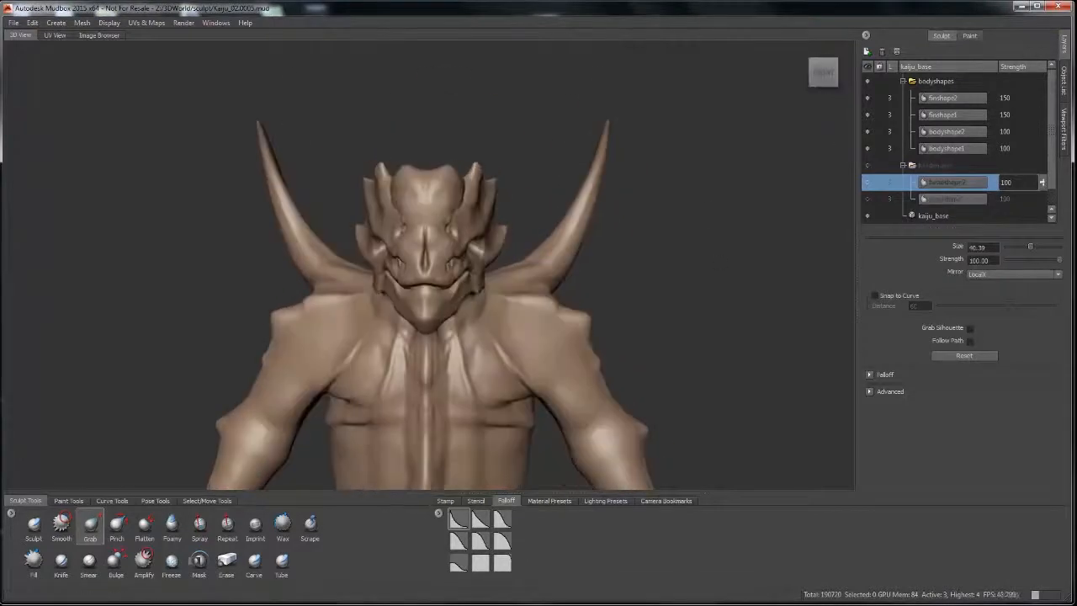
pyautogui.keyDown('alt'); pyautogui.moveTo(755, 233); pyautogui.dragTo(751, 233); pyautogui.keyUp('alt')
pyautogui.scroll(-1, 1052, 203)
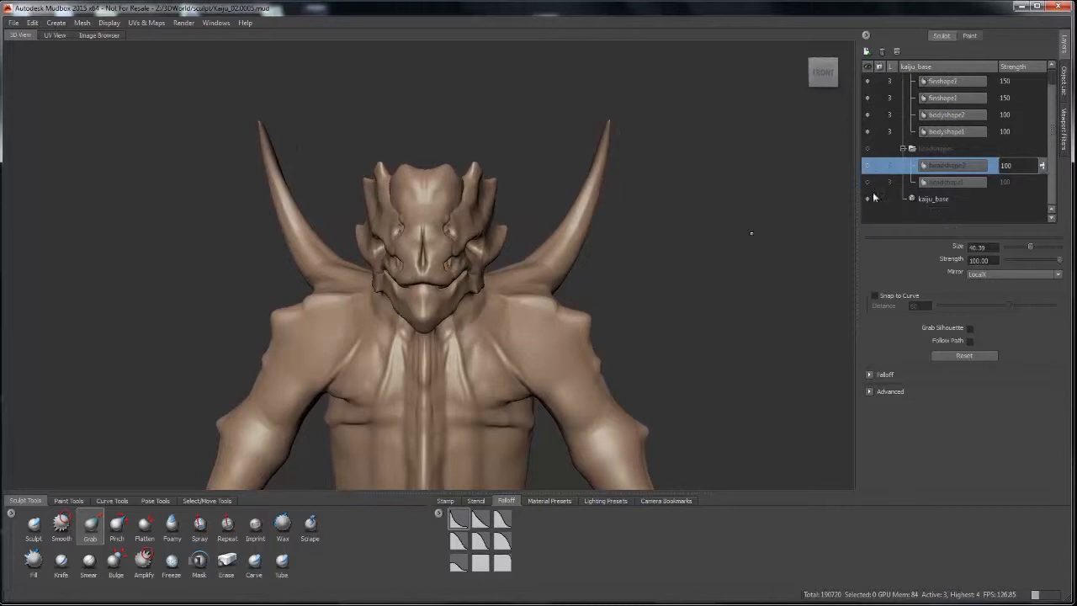
pyautogui.click(868, 167)
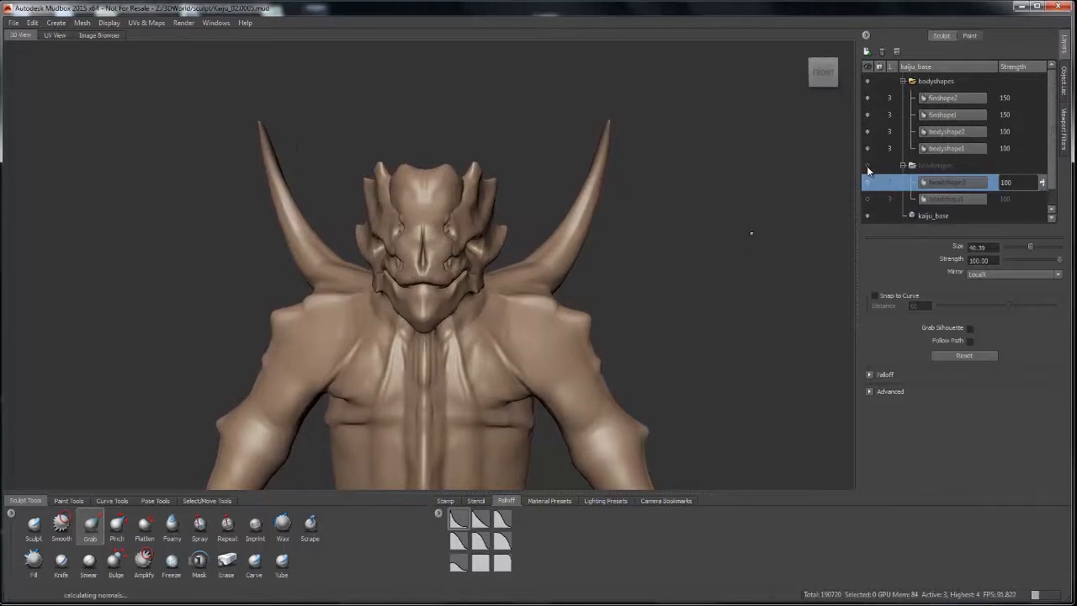
pyautogui.click(868, 168)
pyautogui.click(867, 183)
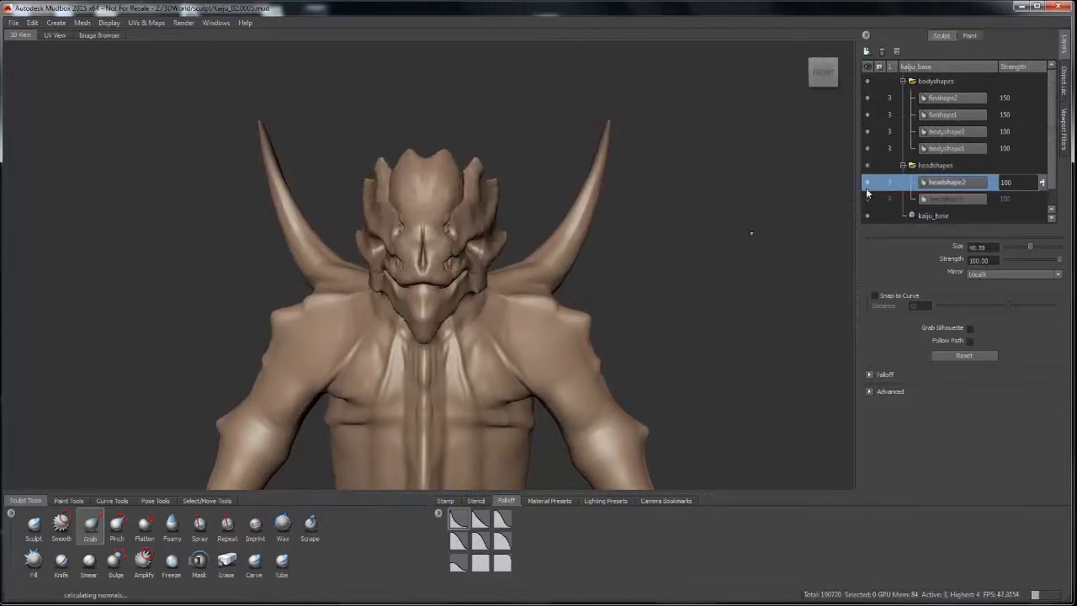
pyautogui.moveTo(765, 234)
pyautogui.keyDown('alt'); pyautogui.mouseDown()
pyautogui.moveTo(740, 200)
pyautogui.moveTo(760, 226)
pyautogui.mouseUp(); pyautogui.keyUp('alt')
pyautogui.click(868, 199)
# - Blend the head shapes by setting headshape1's strength to 50 and headshape2's strength to 80
pyautogui.click(966, 202)
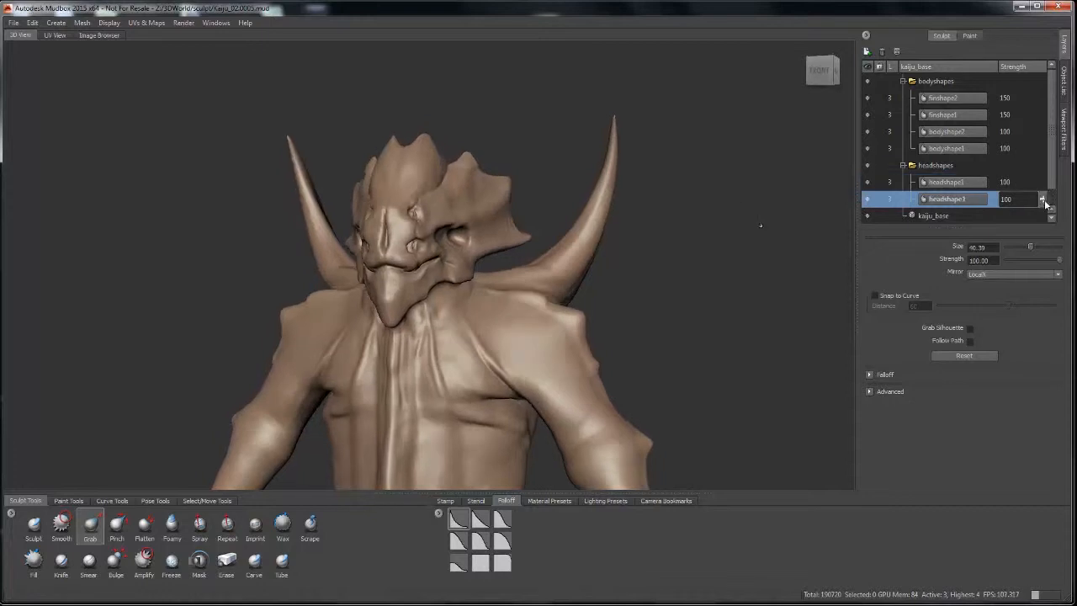
pyautogui.moveTo(1042, 200); pyautogui.dragTo(1042, 239)
pyautogui.click(978, 183)
pyautogui.moveTo(1042, 183); pyautogui.dragTo(1043, 198)
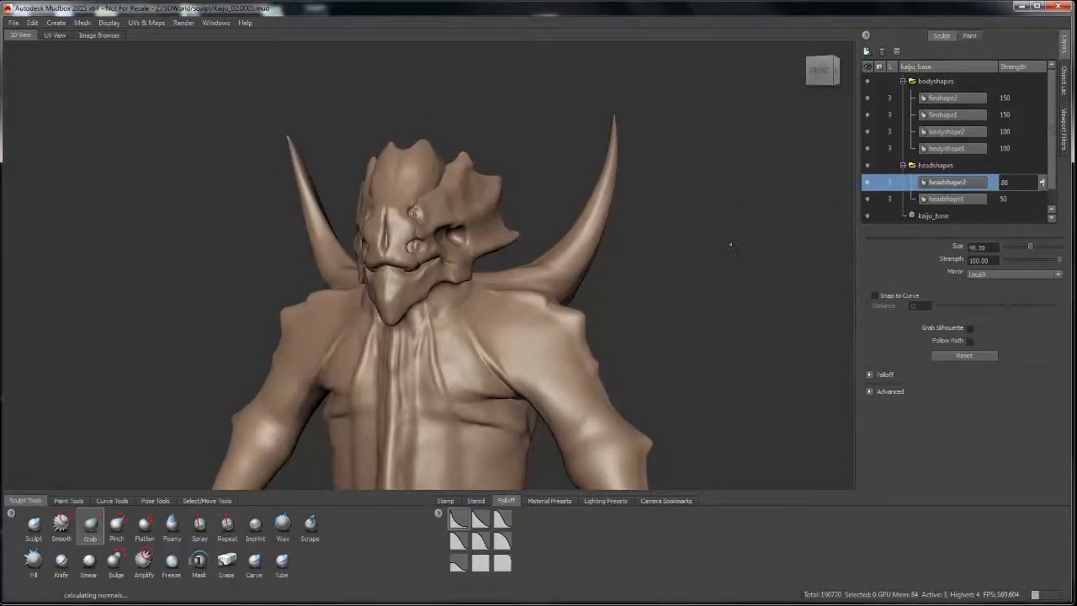
pyautogui.keyDown('alt'); pyautogui.moveTo(731, 245); pyautogui.dragTo(721, 266); pyautogui.keyUp('alt')
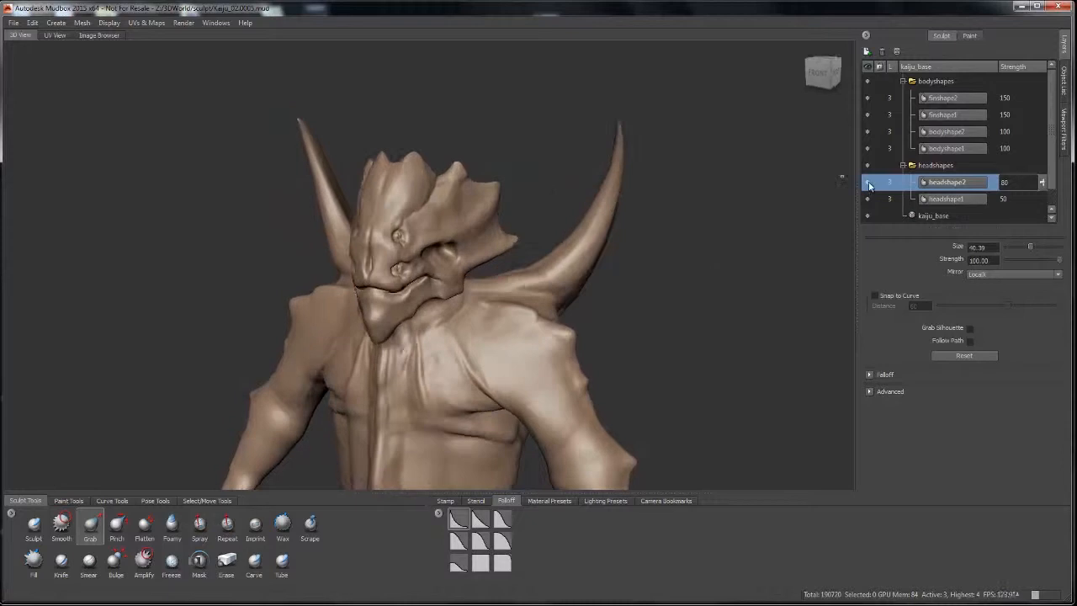
# - Hide both head shape layers and choose the Erase tool with finshape2 as the active layer
pyautogui.click(868, 183)
pyautogui.click(867, 199)
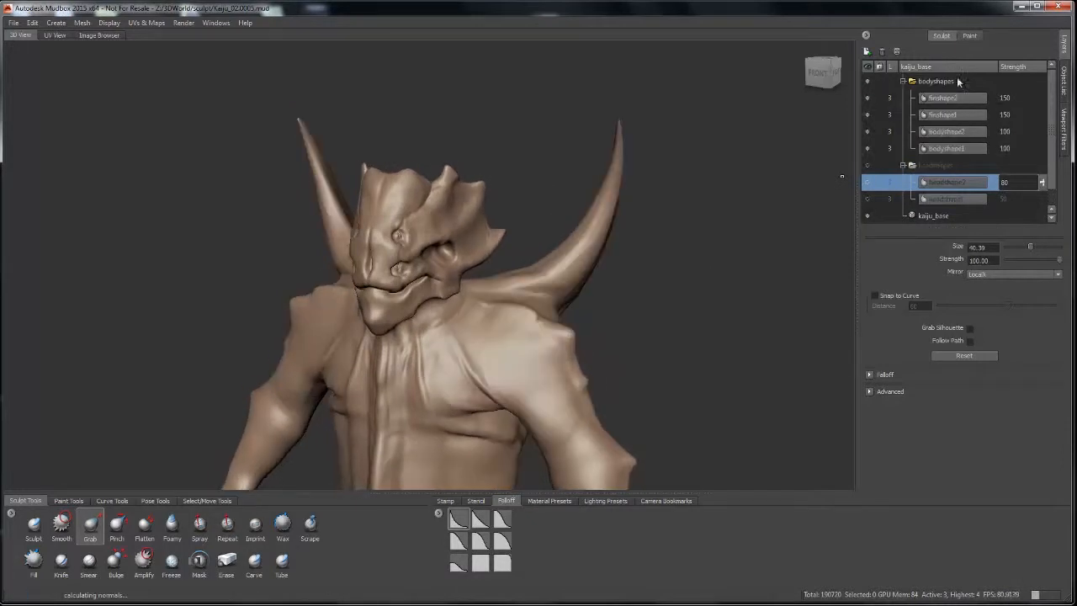
pyautogui.click(946, 98)
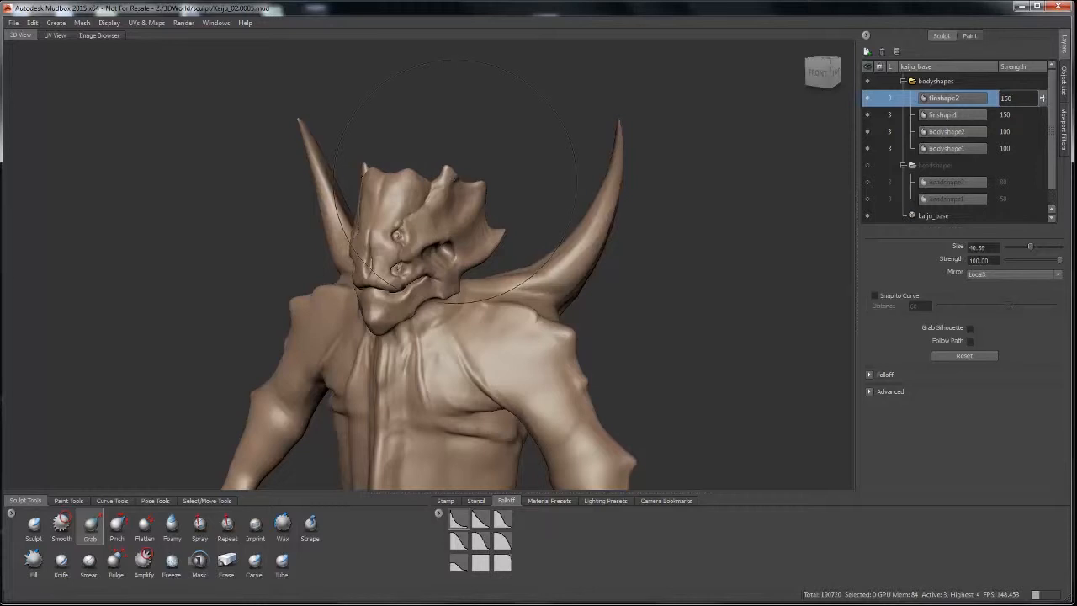
pyautogui.click(227, 562)
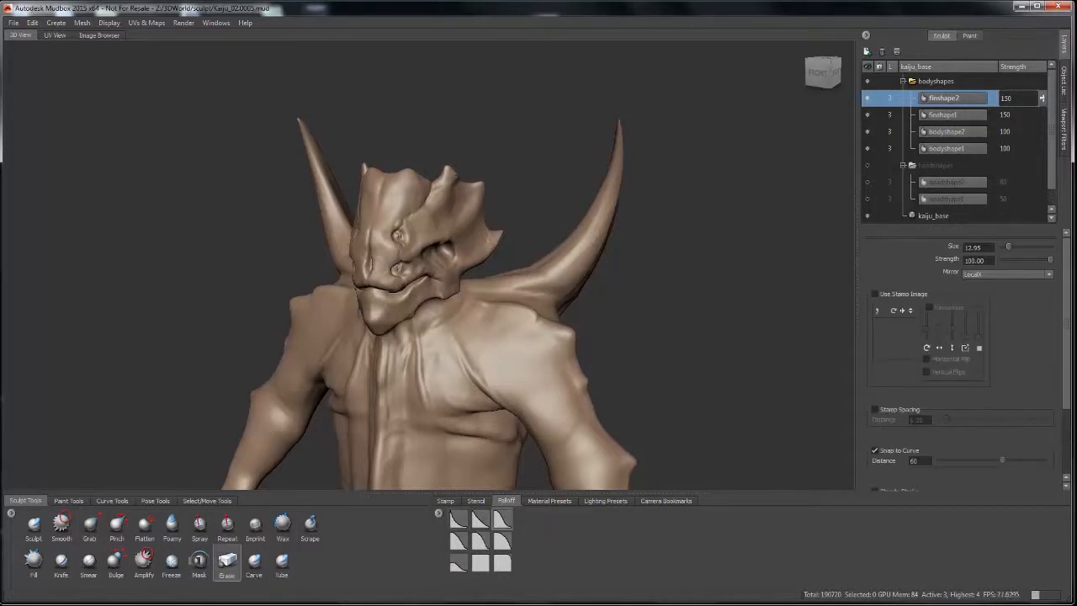
pyautogui.keyDown('alt'); pyautogui.moveTo(489, 241); pyautogui.dragTo(491, 209); pyautogui.keyUp('alt')
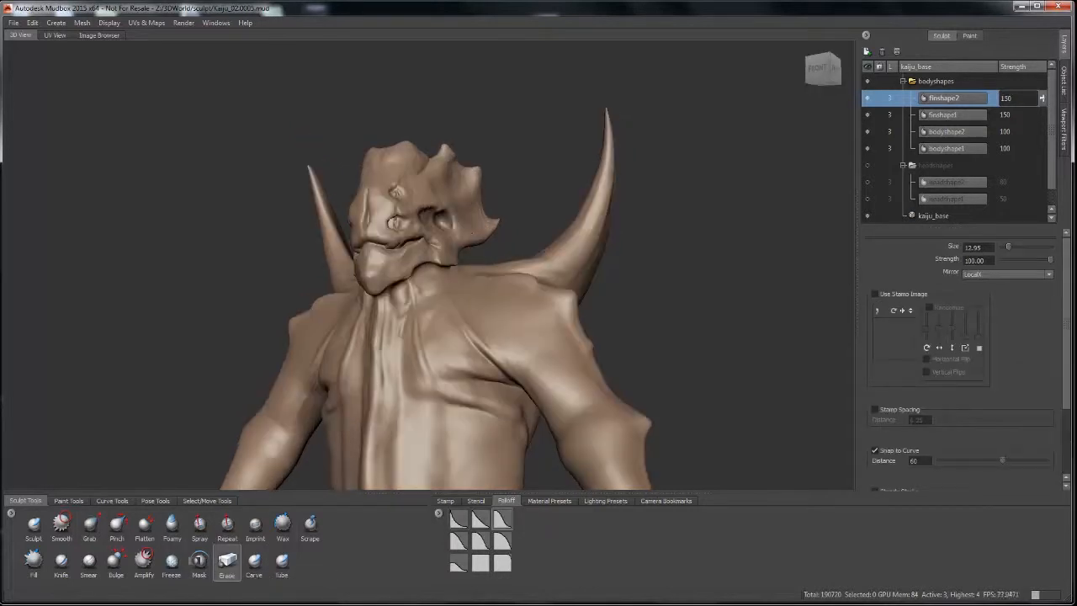
# - Make finshape1, finshape2, bodyshape2 and bodyshape1 active in turn and inspect the model from front and back
pyautogui.click(959, 115)
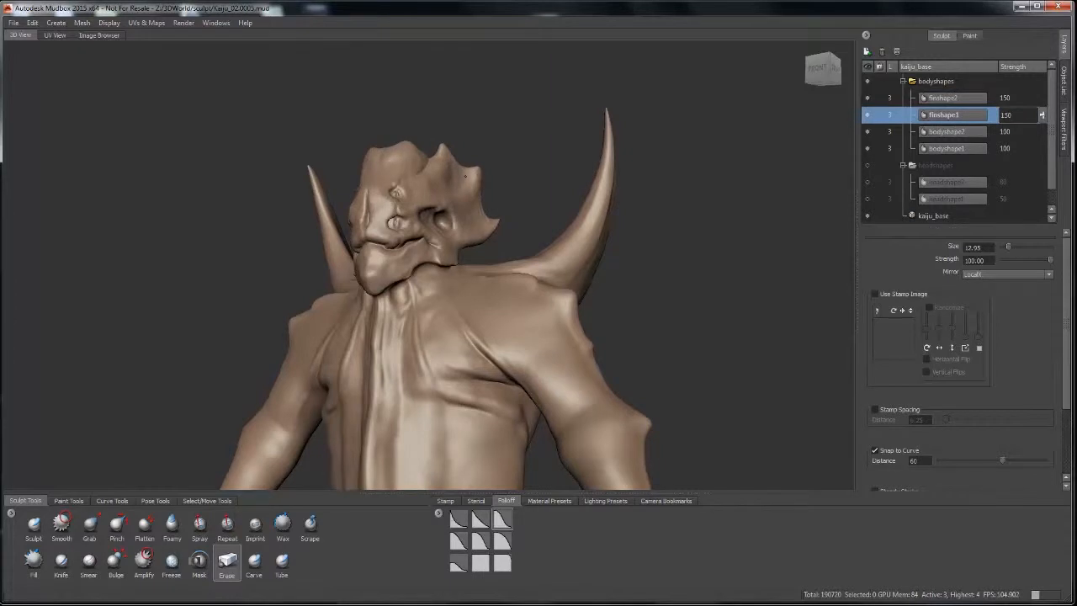
pyautogui.keyDown('alt'); pyautogui.moveTo(398, 191); pyautogui.dragTo(629, 205); pyautogui.keyUp('alt')
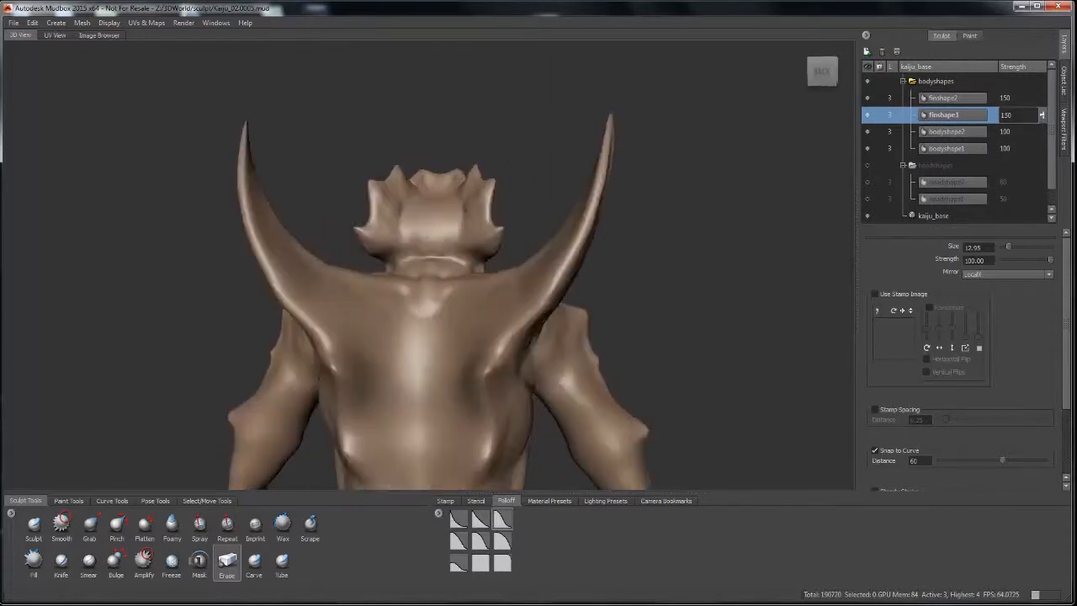
pyautogui.click(951, 99)
pyautogui.keyDown('alt'); pyautogui.moveTo(492, 213); pyautogui.dragTo(759, 243); pyautogui.keyUp('alt')
pyautogui.click(967, 133)
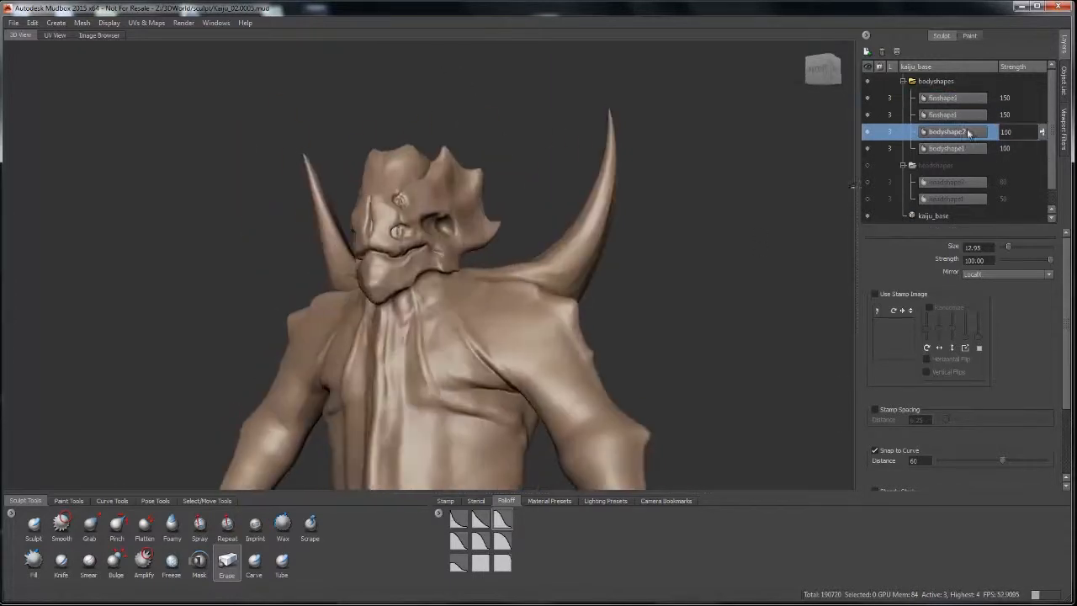
pyautogui.keyDown('alt'); pyautogui.moveTo(669, 211); pyautogui.dragTo(405, 204); pyautogui.keyUp('alt')
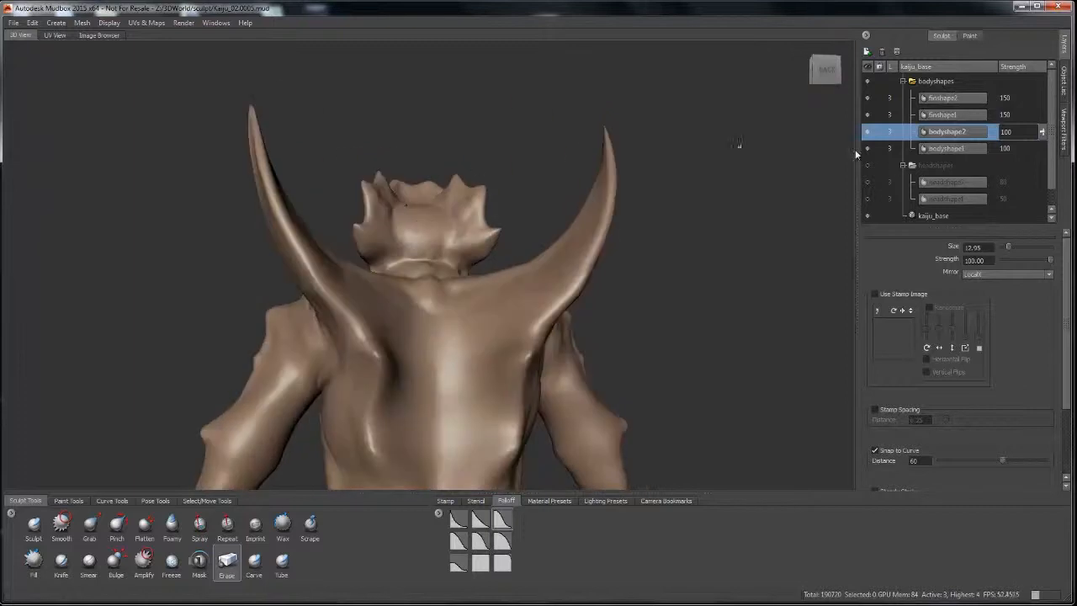
pyautogui.click(958, 146)
pyautogui.keyDown('alt'); pyautogui.moveTo(244, 205); pyautogui.dragTo(520, 197); pyautogui.keyUp('alt')
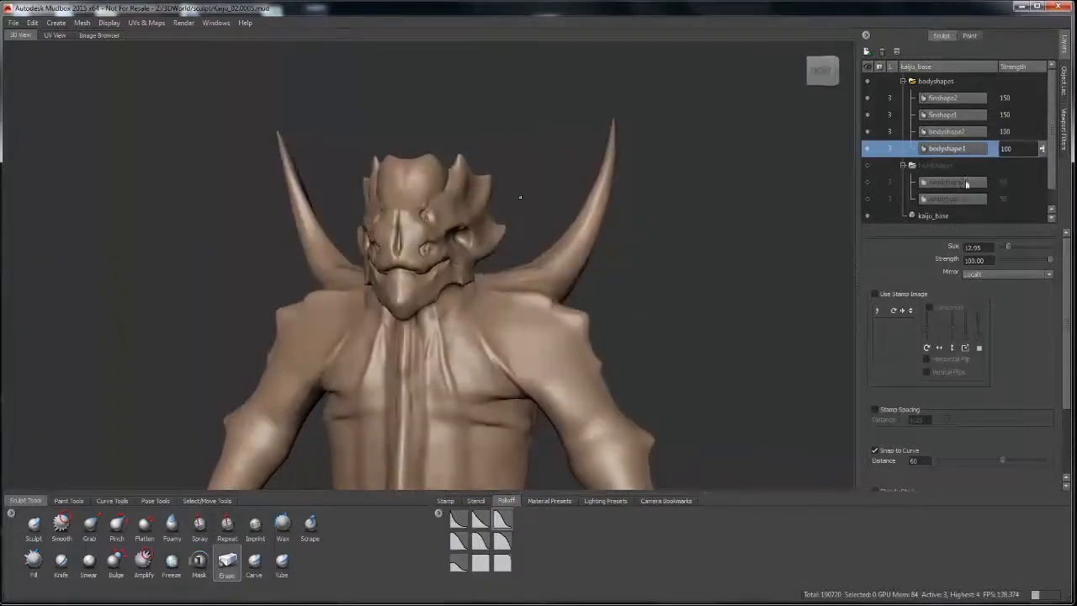
# - Show the headshapes group again, set headshape2's strength to 50 and check the whole model
pyautogui.click(867, 164)
pyautogui.click(1019, 183)
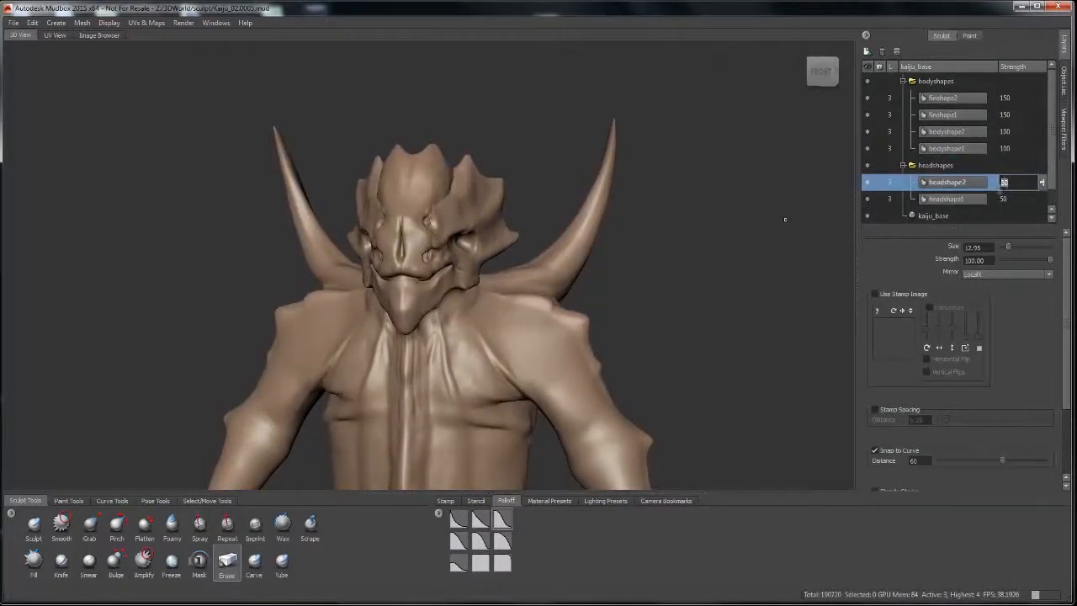
pyautogui.press('Return')
pyautogui.keyDown('alt'); pyautogui.moveTo(685, 296); pyautogui.dragTo(706, 301); pyautogui.keyUp('alt')
pyautogui.keyDown('alt'); pyautogui.moveTo(706, 301); pyautogui.dragTo(622, 290, button='right'); pyautogui.keyUp('alt')
pyautogui.keyDown('alt'); pyautogui.moveTo(622, 290); pyautogui.dragTo(731, 281); pyautogui.keyUp('alt')
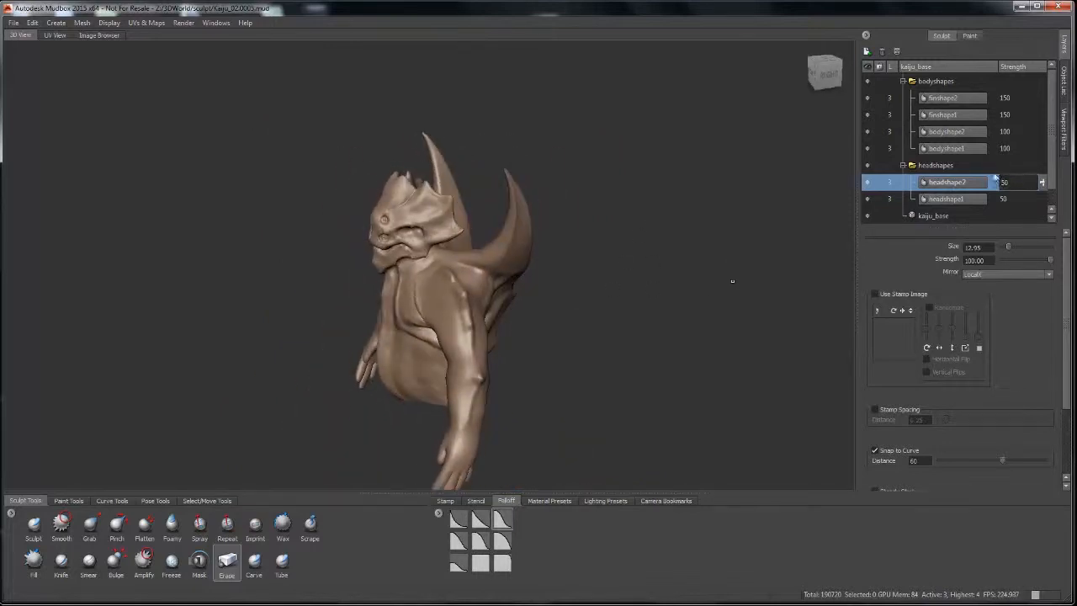
# - Hide finshape2 and finshape1 to view the back without them, then show both again
pyautogui.click(867, 99)
pyautogui.click(867, 115)
pyautogui.keyDown('alt'); pyautogui.moveTo(656, 273); pyautogui.dragTo(812, 199); pyautogui.keyUp('alt')
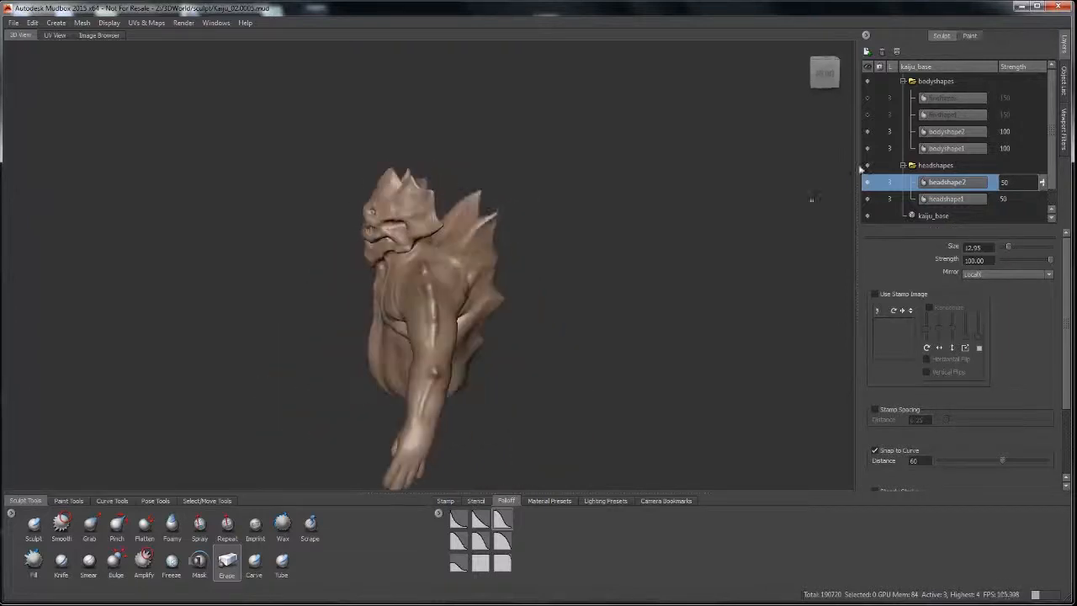
pyautogui.click(867, 99)
pyautogui.click(867, 116)
pyautogui.keyDown('alt'); pyautogui.moveTo(745, 173); pyautogui.dragTo(761, 181); pyautogui.keyUp('alt')
# - Set finshape2's strength to 100, toggle finshape1's visibility to compare, and view the fins from the front
pyautogui.click(1018, 99)
pyautogui.moveTo(1042, 99)
pyautogui.mouseDown()
pyautogui.moveTo(1044, 112)
pyautogui.moveTo(1045, 103)
pyautogui.mouseUp()
pyautogui.keyDown('alt'); pyautogui.moveTo(715, 195); pyautogui.dragTo(844, 188); pyautogui.keyUp('alt')
pyautogui.click(868, 114)
pyautogui.click(867, 114)
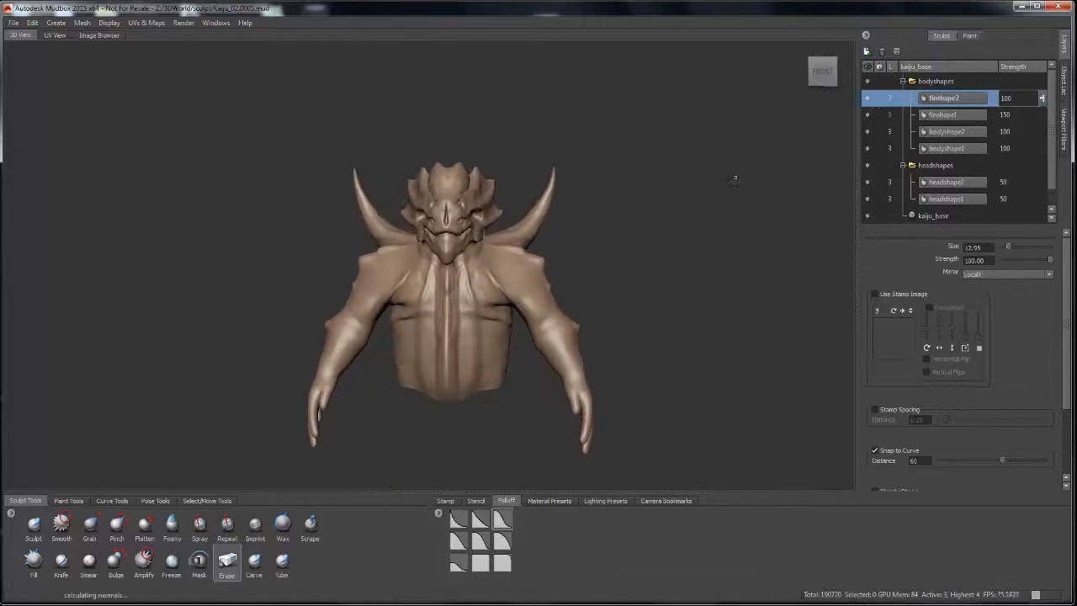
pyautogui.keyDown('alt'); pyautogui.moveTo(735, 176); pyautogui.dragTo(742, 174); pyautogui.keyUp('alt')
# - Display the model as a flat-shaded silhouette and frame it larger from the front
pyautogui.click(551, 500)
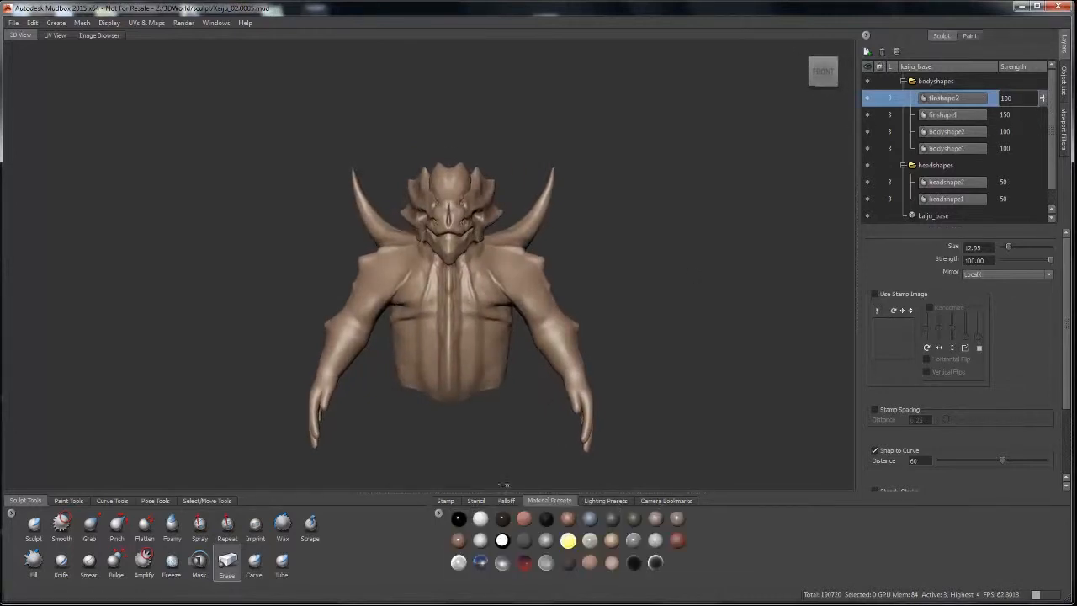
pyautogui.moveTo(644, 296); pyautogui.dragTo(610, 282, button='right')
pyautogui.keyDown('alt'); pyautogui.moveTo(610, 282); pyautogui.dragTo(577, 259, button='middle'); pyautogui.keyUp('alt')
pyautogui.keyDown('alt'); pyautogui.moveTo(588, 312); pyautogui.dragTo(652, 311, button='right'); pyautogui.keyUp('alt')
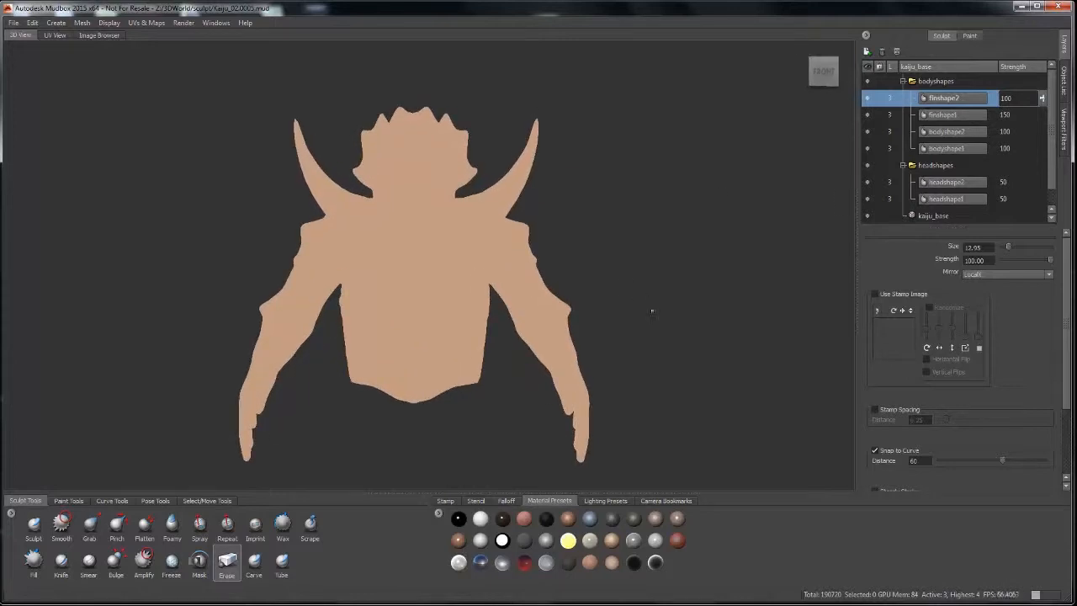
pyautogui.keyDown('alt'); pyautogui.moveTo(652, 311); pyautogui.dragTo(650, 293, button='middle'); pyautogui.keyUp('alt')
pyautogui.keyDown('alt'); pyautogui.moveTo(650, 294); pyautogui.dragTo(676, 294, button='right'); pyautogui.keyUp('alt')
# - Hide finshape2 and finshape1, then show finshape1 followed by finshape2 to compare the fin silhouettes
pyautogui.click(867, 114)
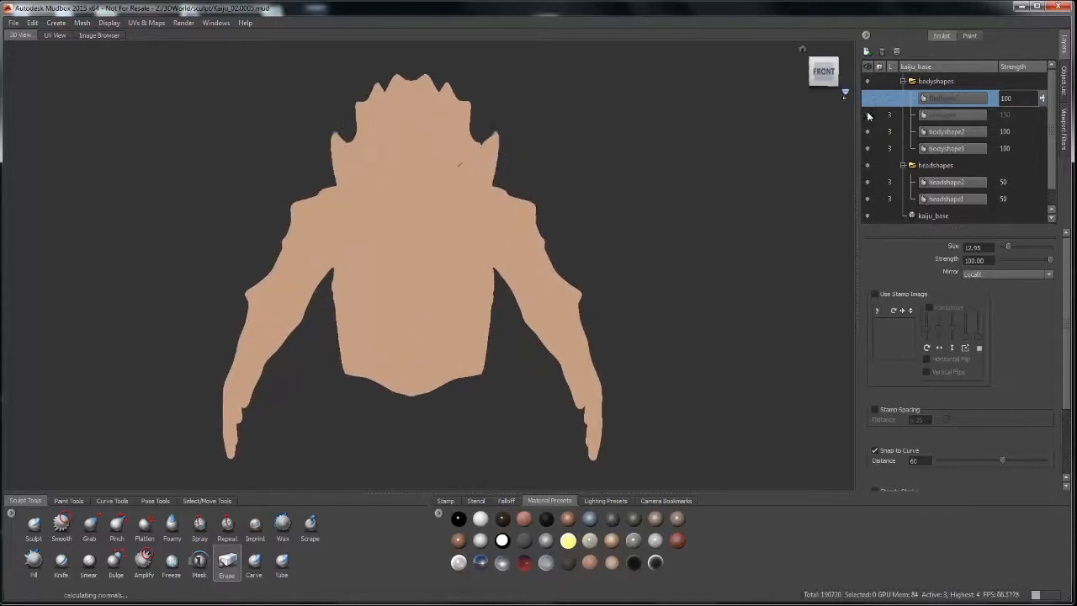
pyautogui.keyDown('alt'); pyautogui.moveTo(457, 156); pyautogui.dragTo(560, 288); pyautogui.keyUp('alt')
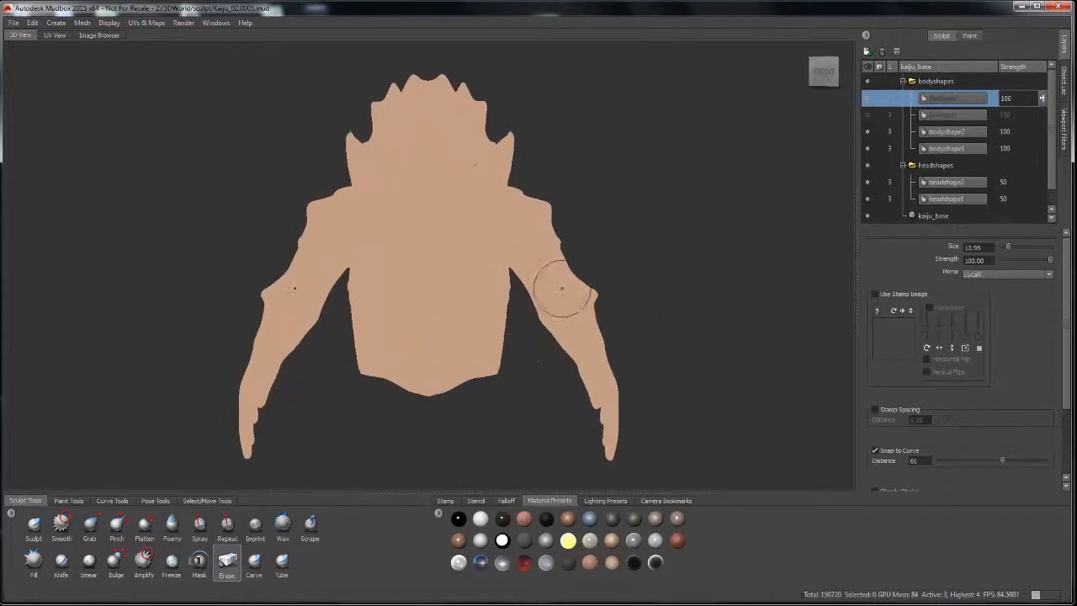
pyautogui.click(868, 114)
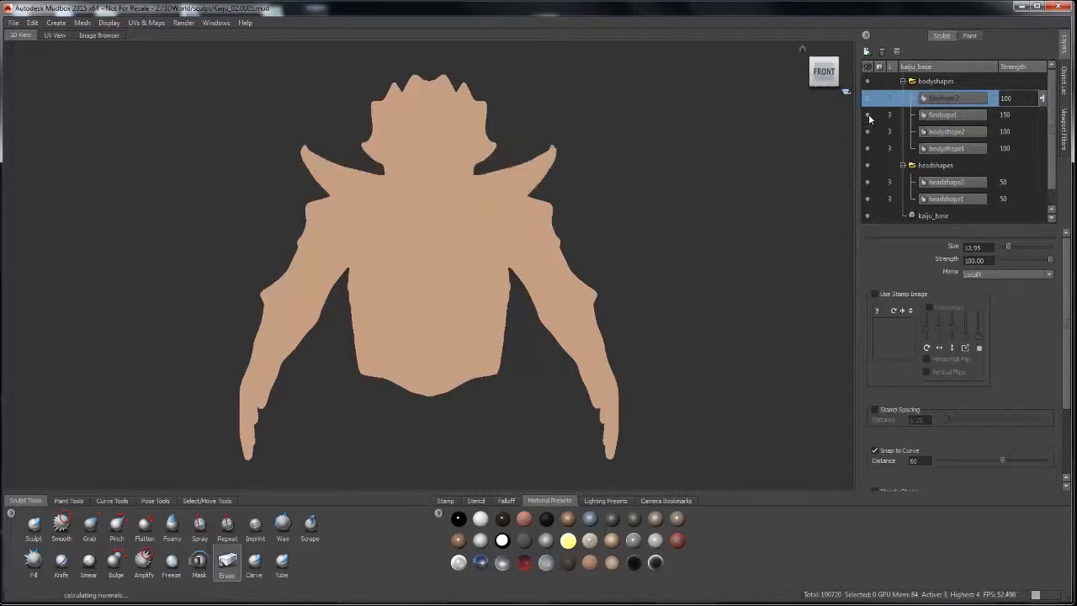
pyautogui.click(868, 99)
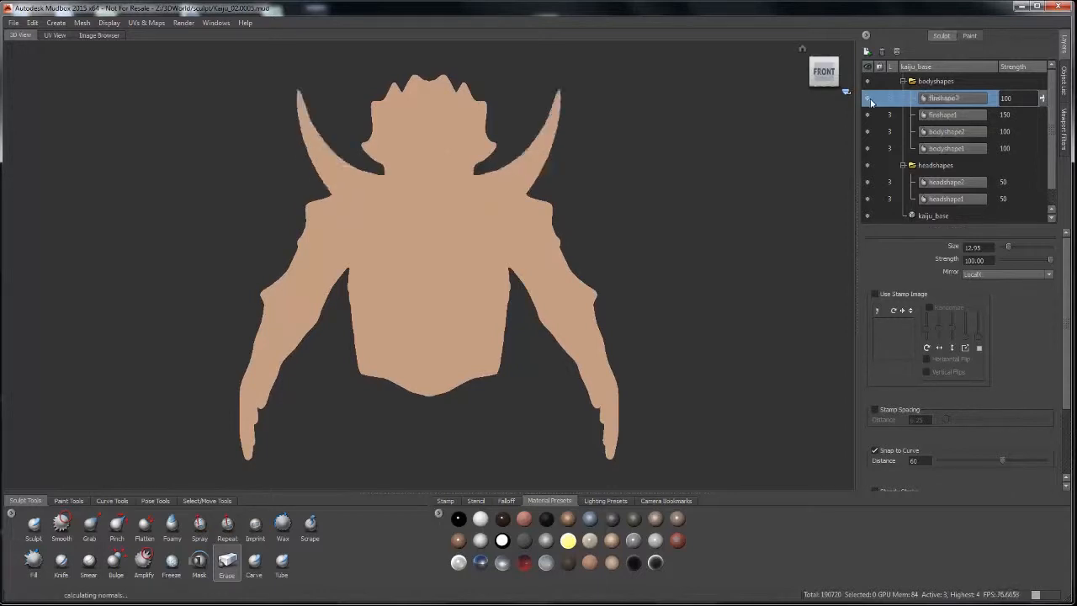
# - Try finshape2 at strength 200, and enter 150 as finshape1's strength
pyautogui.write('200')
pyautogui.press('Return')
pyautogui.doubleClick(1001, 114)
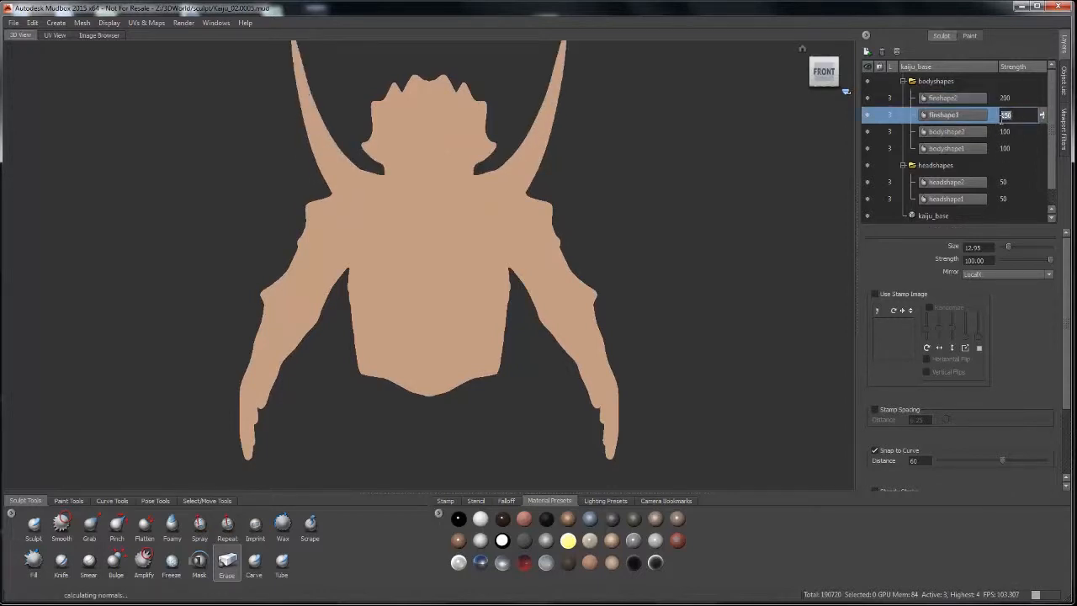
pyautogui.write('200150')
pyautogui.press('Return')
# - Set finshape2's strength back to 100
pyautogui.click(1016, 98)
pyautogui.press('1')
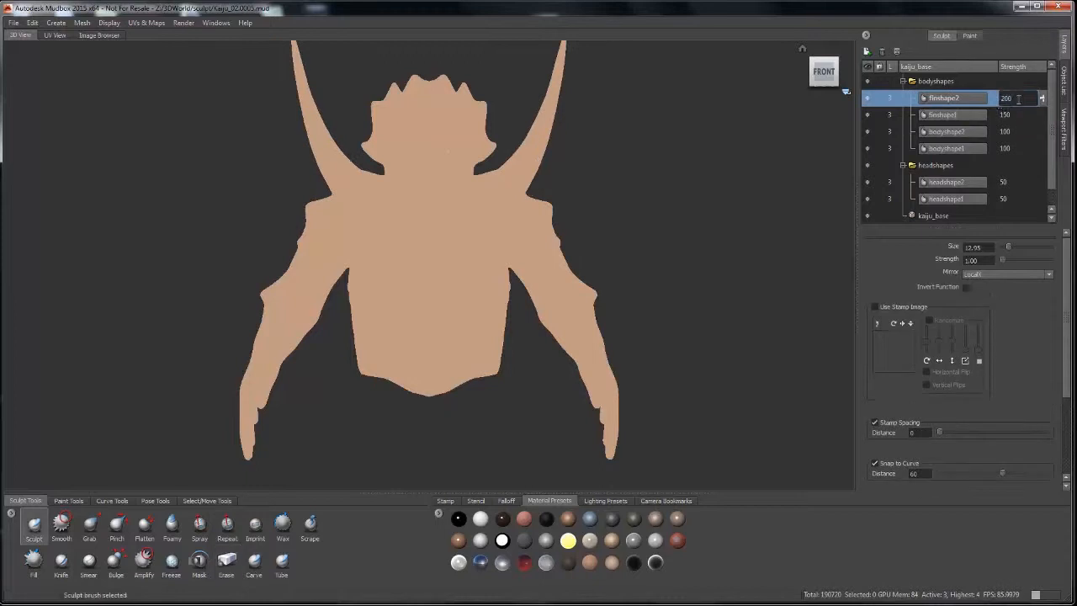
pyautogui.doubleClick(1012, 99)
pyautogui.write('100')
pyautogui.press('Return')
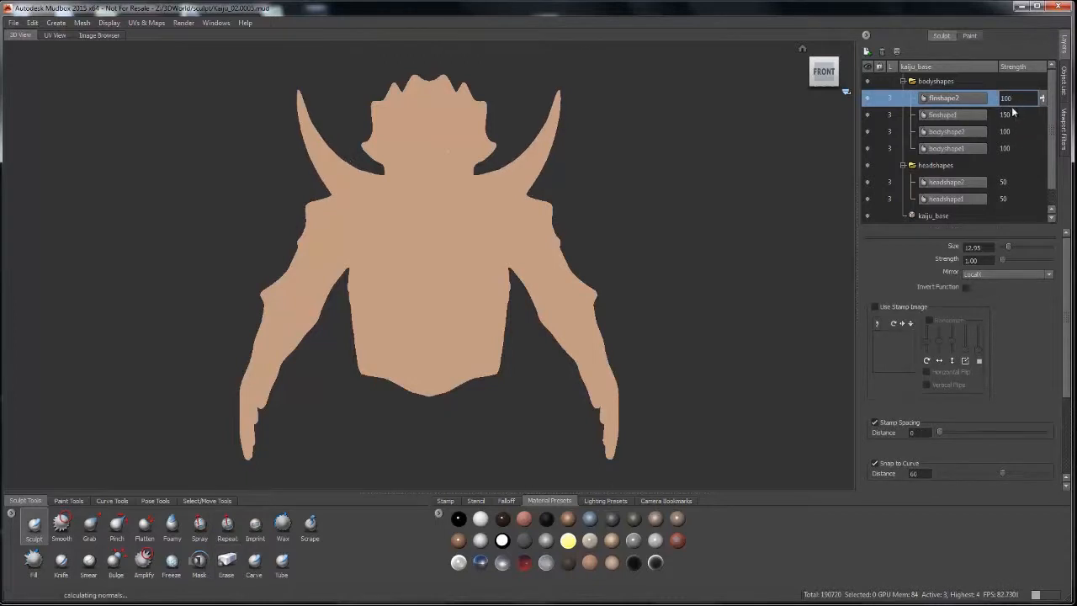
# - Hide and reshow bodyshape2, then bodyshape1, to compare their effect on the body silhouette
pyautogui.click(868, 131)
pyautogui.click(868, 131)
pyautogui.click(868, 148)
pyautogui.click(868, 148)
# - Set bodyshape2's strength to 75, then hide and reshow headshape2 to compare the head silhouette
pyautogui.click(1042, 133)
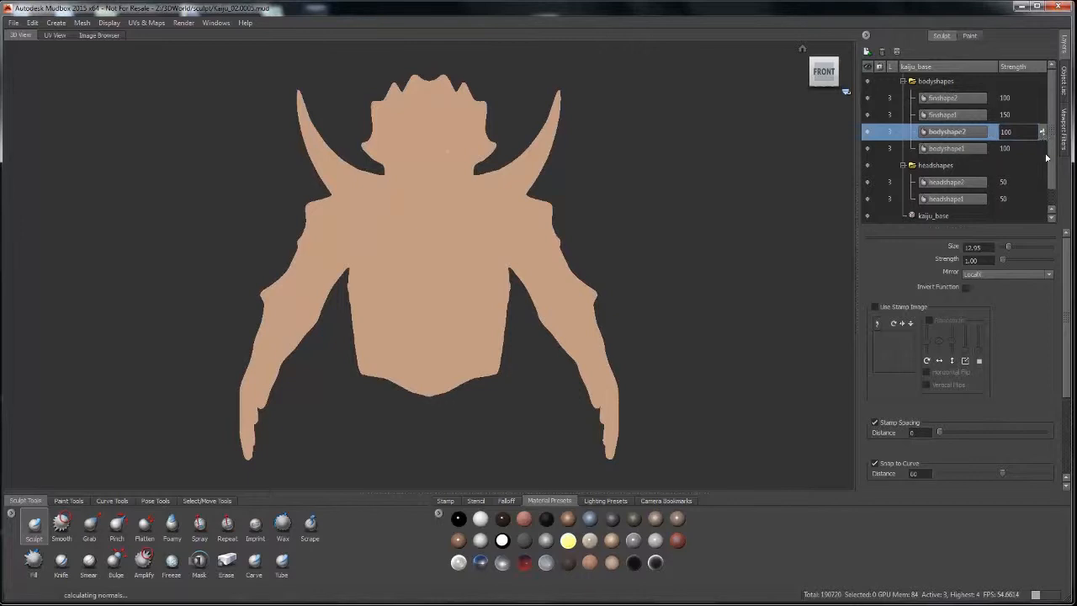
pyautogui.moveTo(1043, 135); pyautogui.dragTo(1045, 148)
pyautogui.doubleClick(1004, 134)
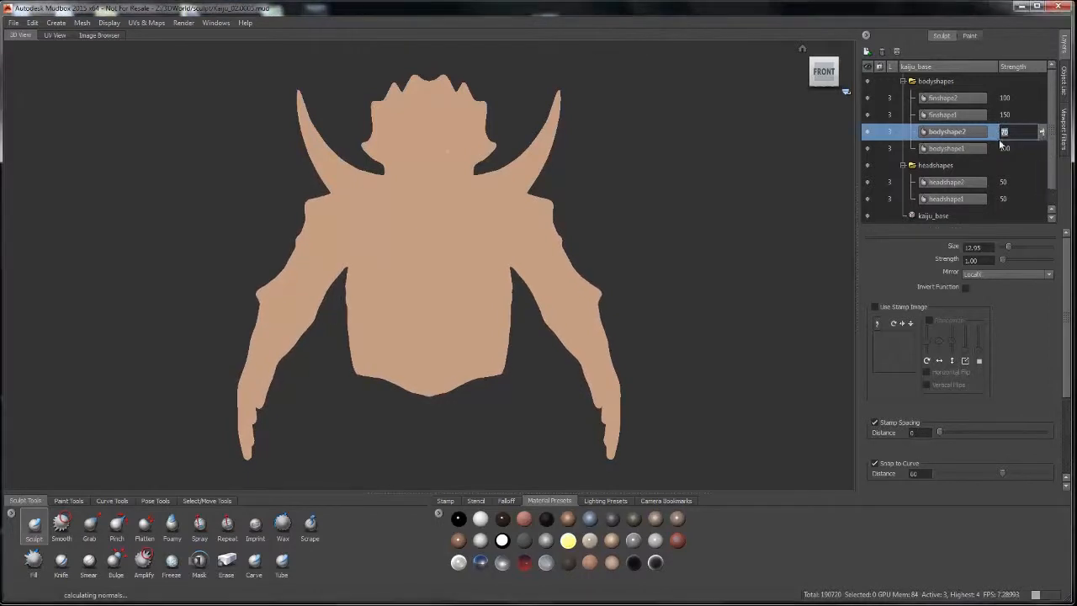
pyautogui.write('75')
pyautogui.press('Return')
pyautogui.click(868, 182)
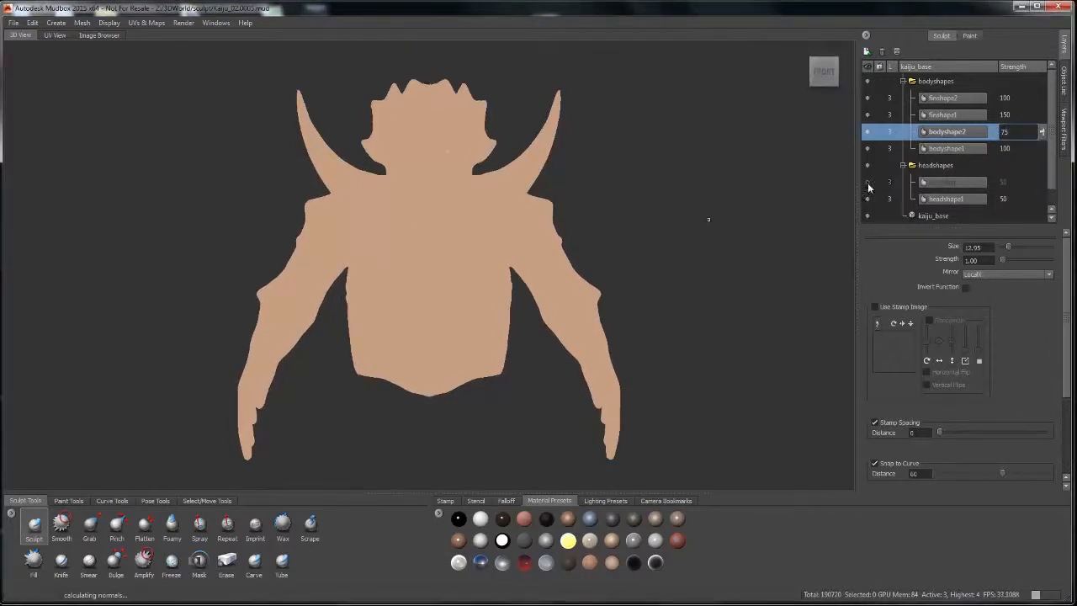
pyautogui.click(868, 182)
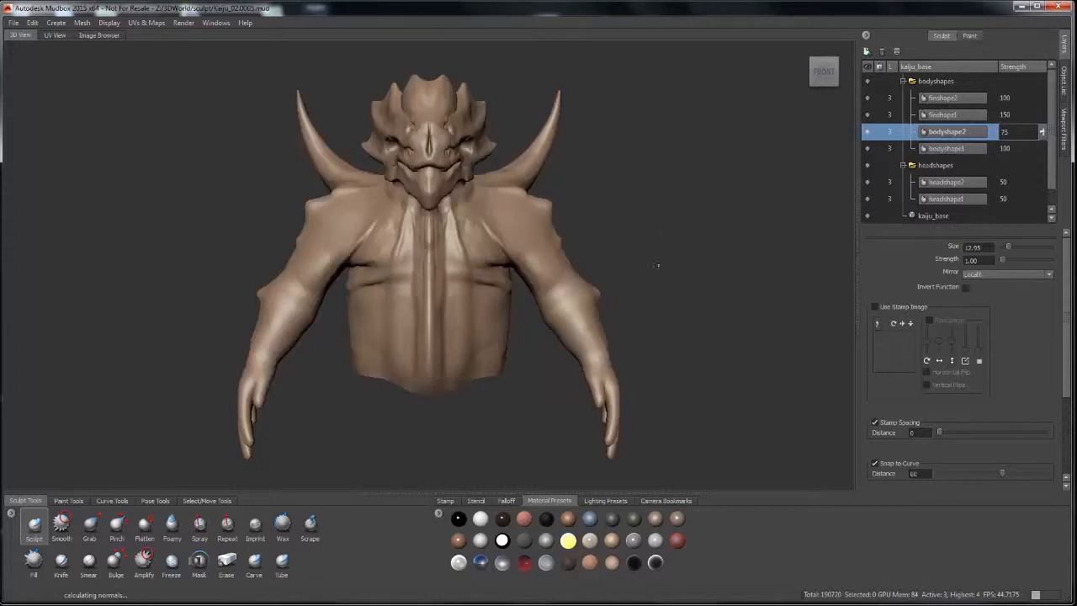
# - Hide and reshow bodyshape2, bodyshape1 and finshape2 in turn to compare their effect on the shaded body
pyautogui.click(868, 134)
pyautogui.click(868, 135)
pyautogui.click(869, 150)
pyautogui.click(869, 150)
pyautogui.click(869, 100)
pyautogui.click(869, 100)
# - Hide and reshow headshape2, then headshape1, to compare the shaded head, and view the blended model from another angle
pyautogui.click(868, 183)
pyautogui.click(868, 183)
pyautogui.click(868, 199)
pyautogui.click(867, 199)
pyautogui.click(833, 72)
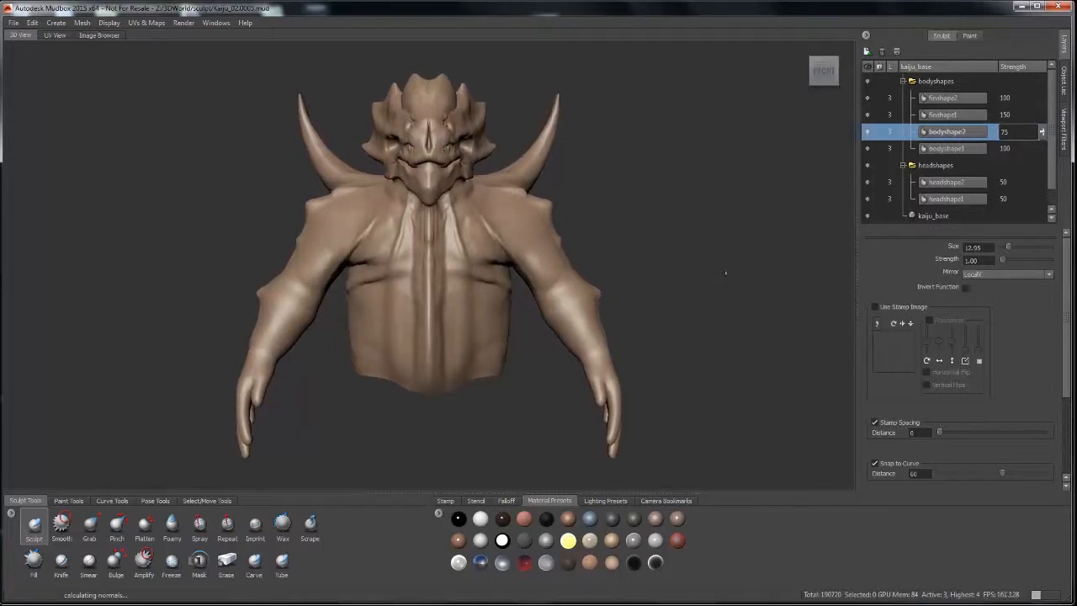
pyautogui.keyDown('alt'); pyautogui.moveTo(731, 305); pyautogui.dragTo(403, 312); pyautogui.keyUp('alt')
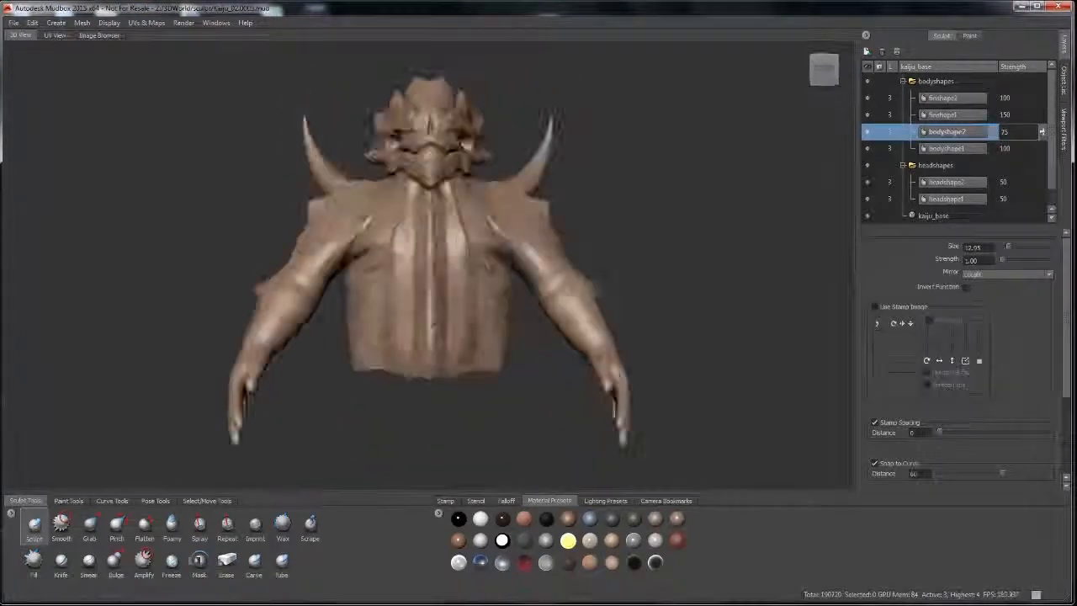